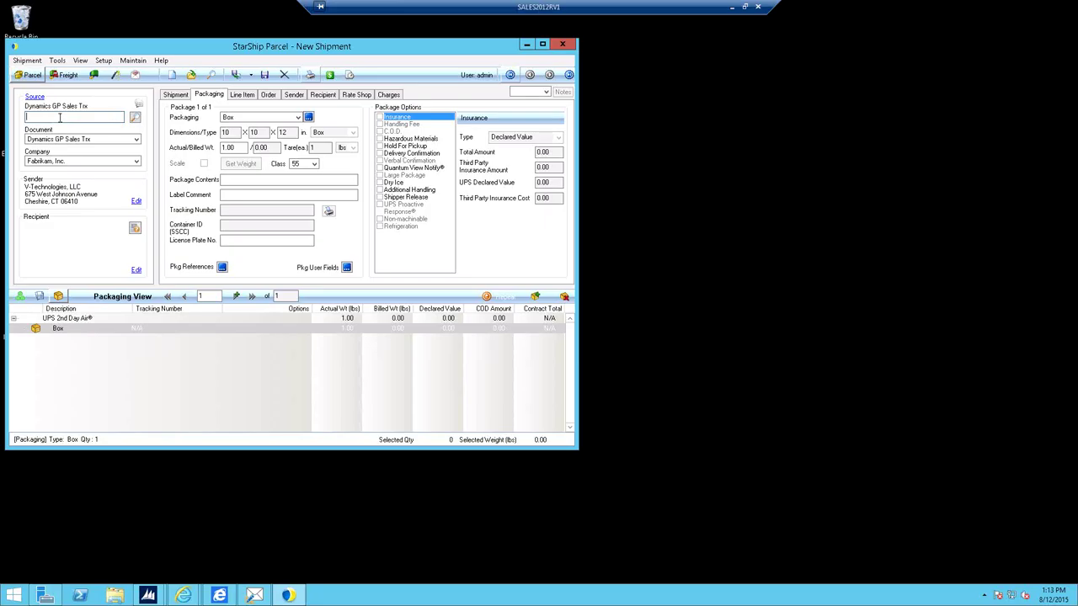
- View the loose items of the Aaron Fitz Electrical sales order, ignoring its address validation, and discard the shipment without saving
{"action": "left_click", "coordinate": [135, 117]}
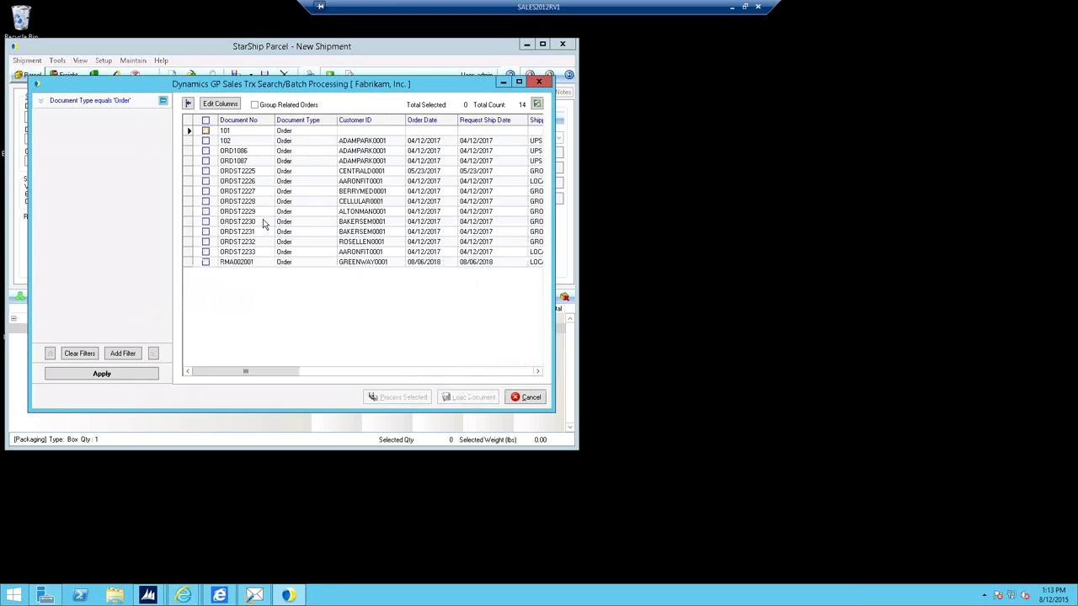
{"action": "left_click", "coordinate": [325, 184]}
{"action": "double_click", "coordinate": [311, 182]}
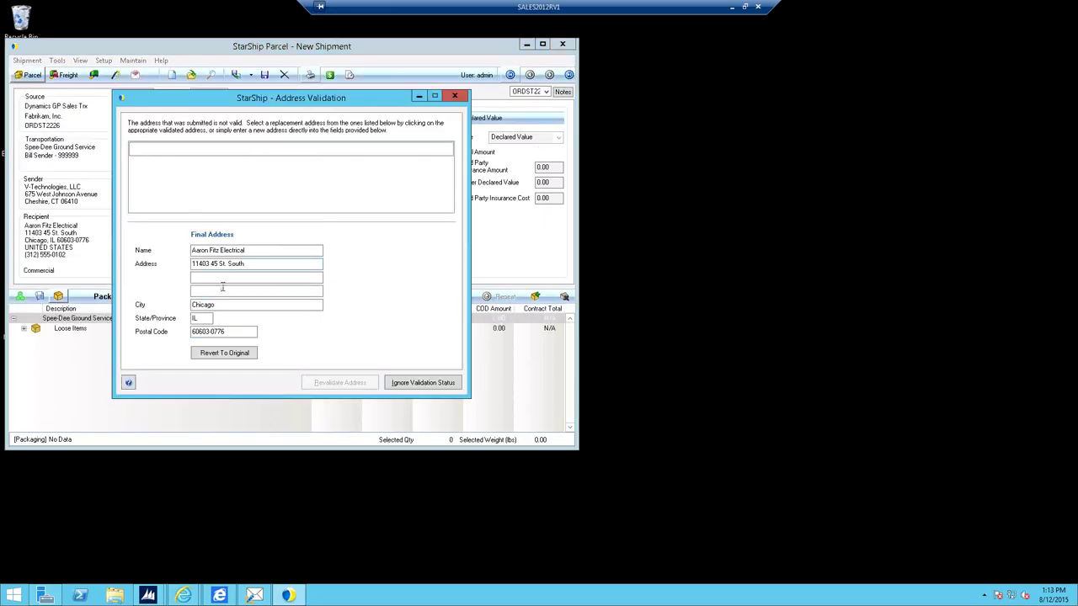
{"action": "left_click", "coordinate": [436, 387]}
{"action": "left_click", "coordinate": [516, 324]}
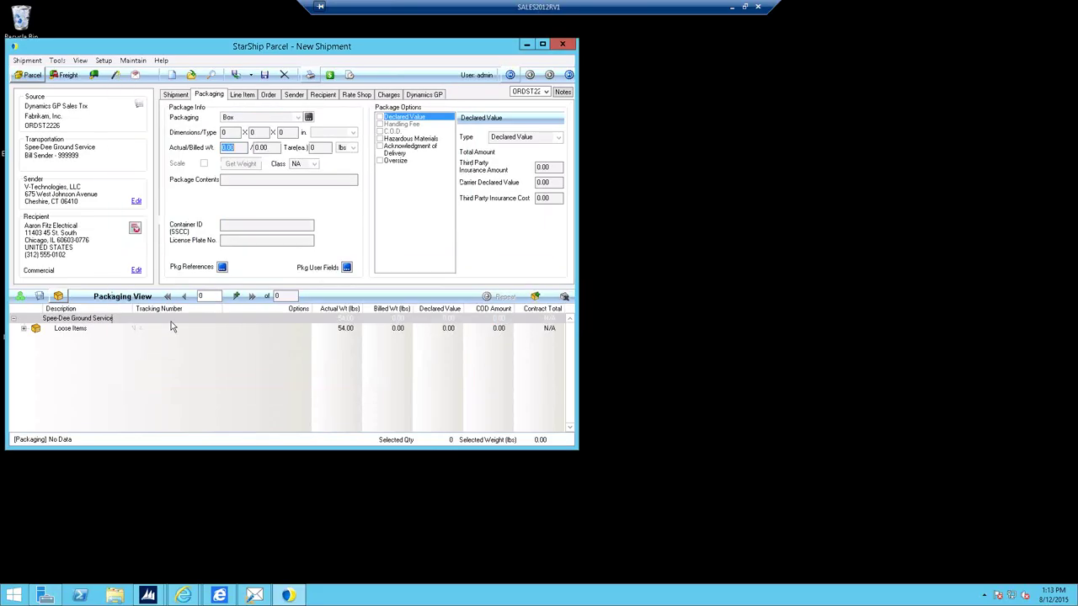
{"action": "left_click", "coordinate": [24, 329]}
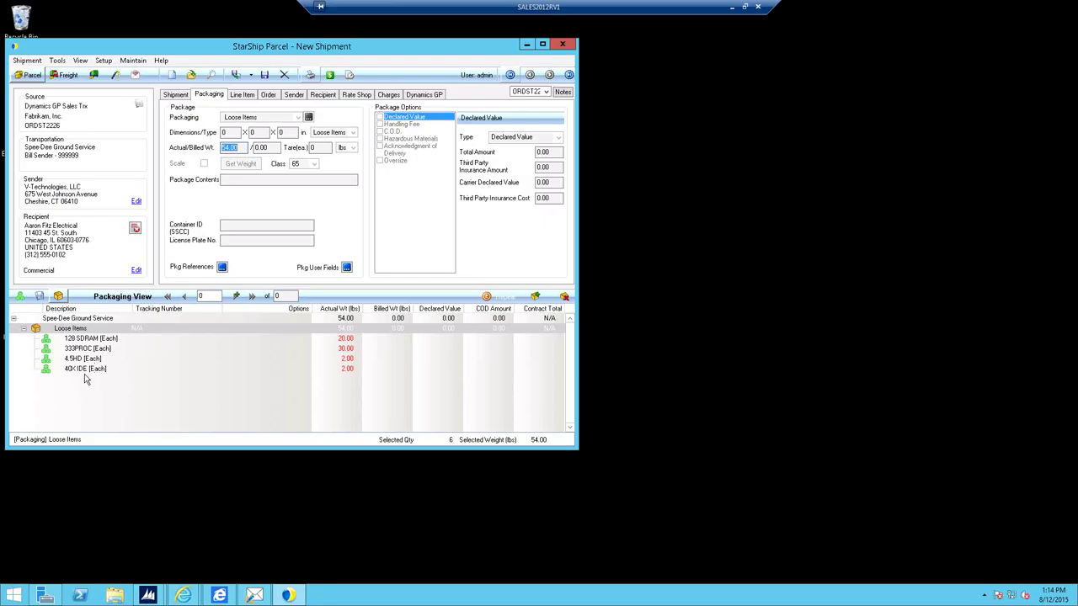
{"action": "left_click", "coordinate": [172, 75]}
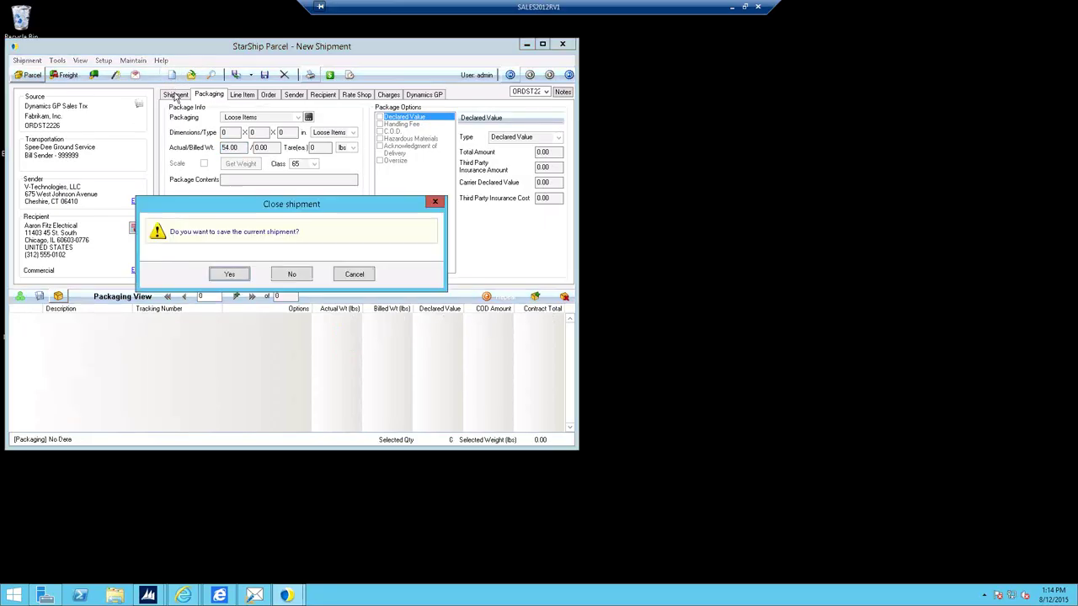
{"action": "left_click", "coordinate": [283, 274]}
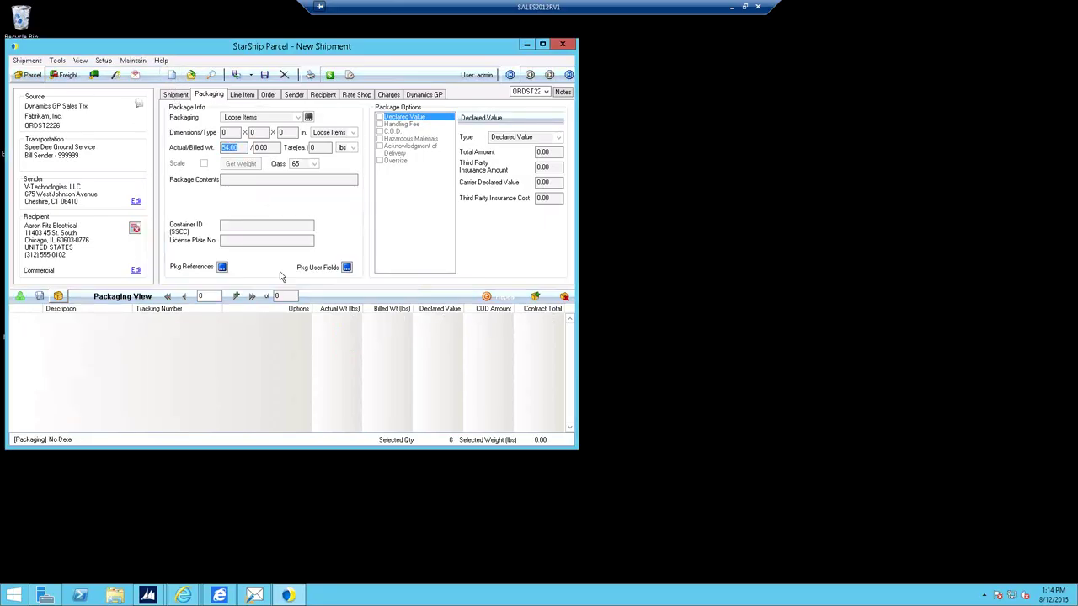
- Set the source document to Dynamics GP Packed Sales Trx and look over the packed transactions and their available filter fields
{"action": "left_click", "coordinate": [136, 139]}
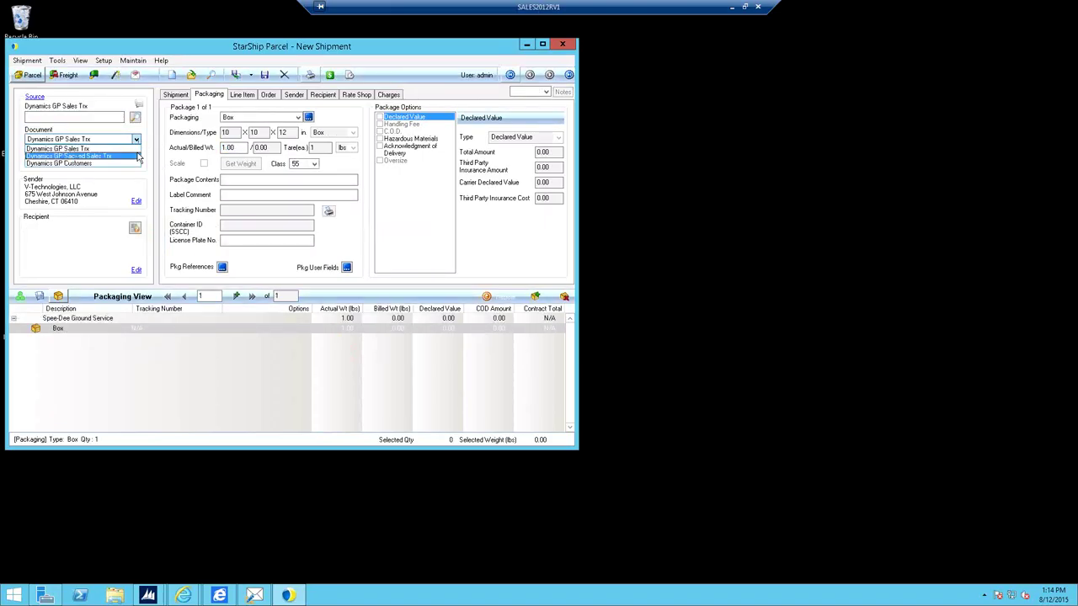
{"action": "left_click", "coordinate": [138, 157]}
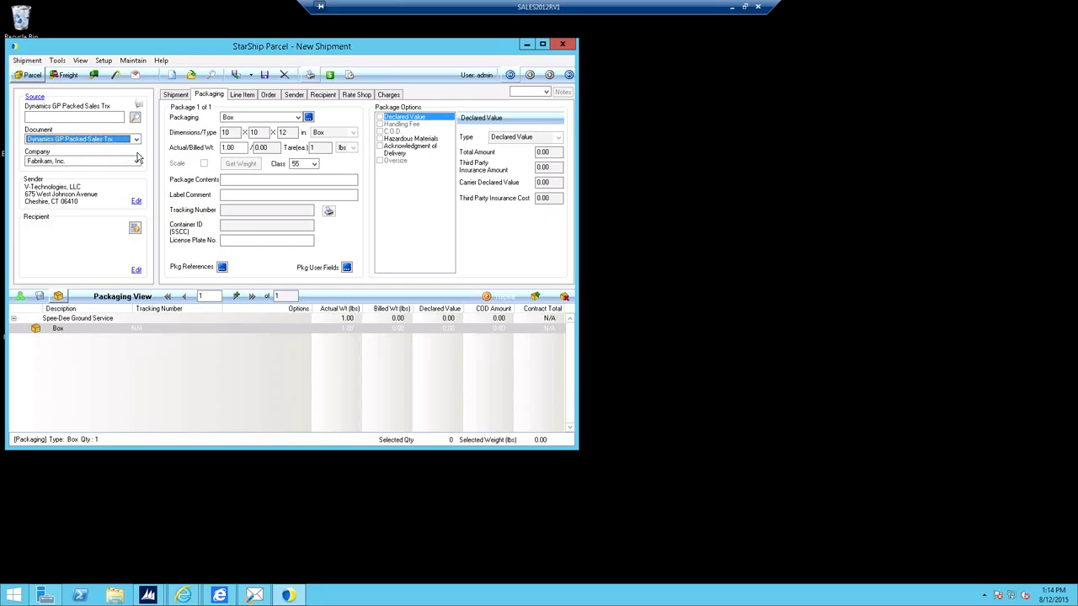
{"action": "left_click", "coordinate": [137, 118]}
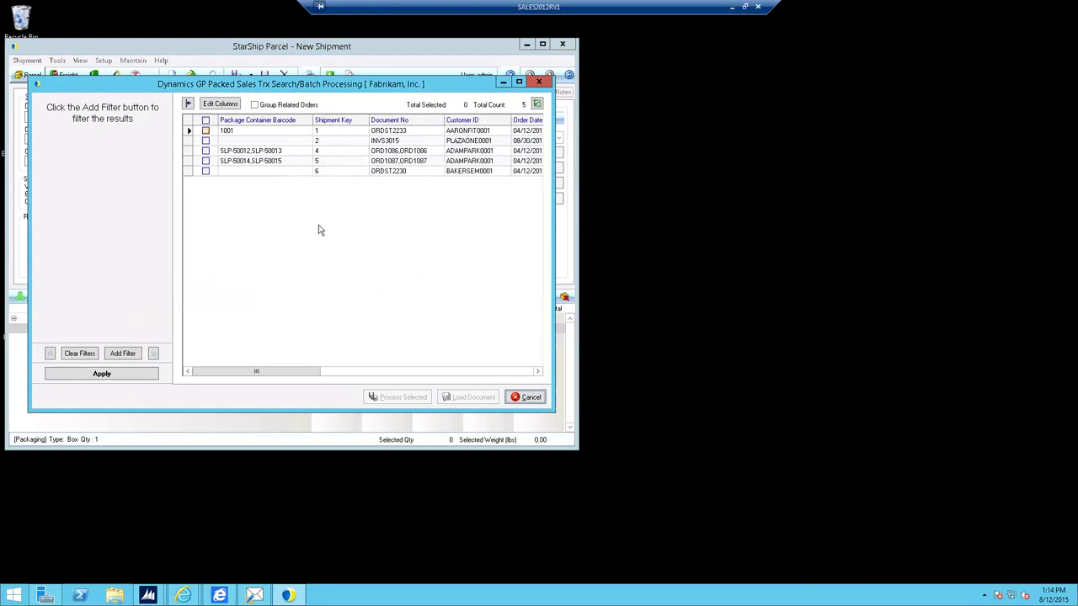
{"action": "left_click", "coordinate": [127, 354]}
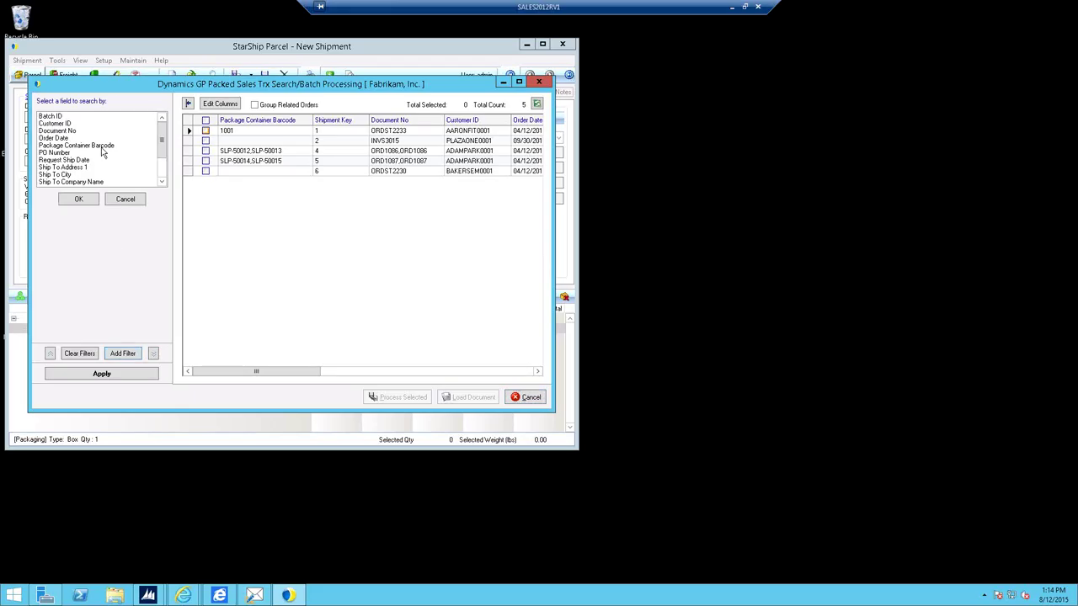
{"action": "left_click", "coordinate": [532, 401]}
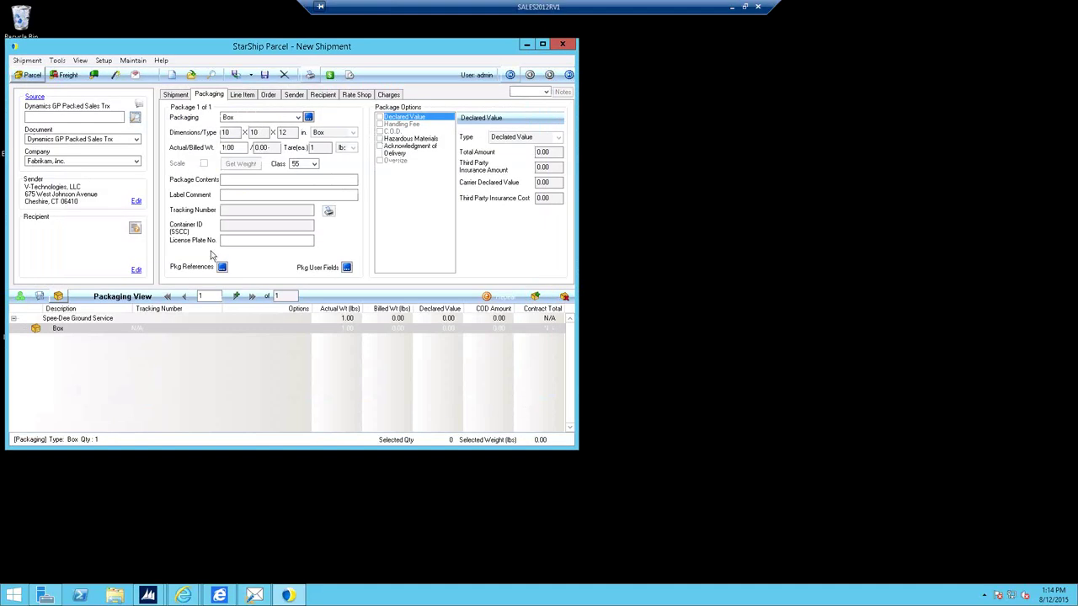
- Load the packed sales transaction by its package container barcode SLP-50014
{"action": "left_click", "coordinate": [89, 118]}
{"action": "type", "text": "SLP-50014"}
{"action": "key", "text": "Return"}
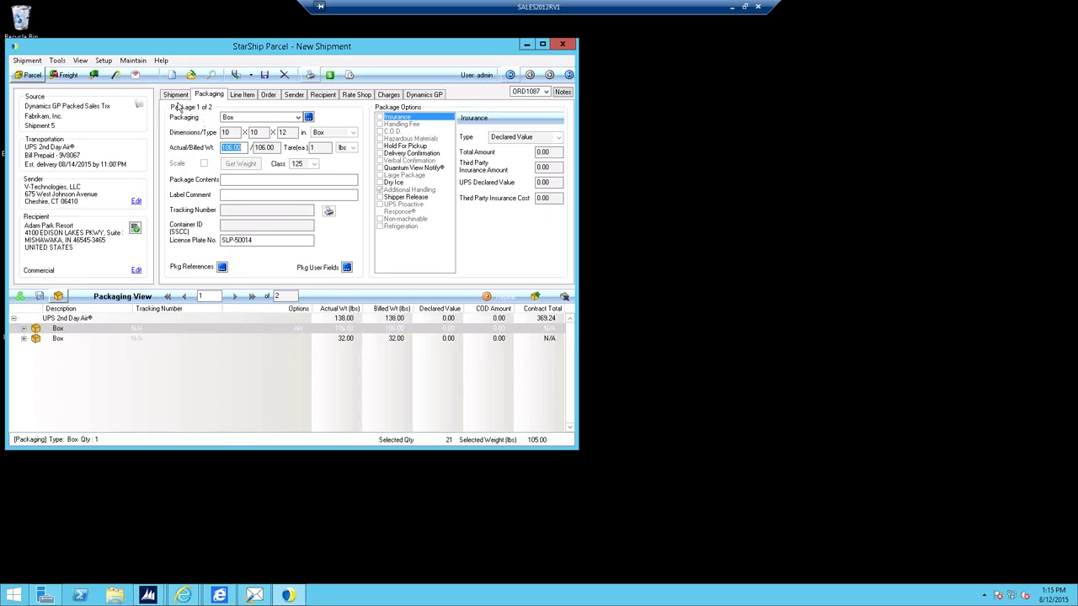
- Review the shipment's transportation details, available billing types and sender information
{"action": "left_click", "coordinate": [181, 98]}
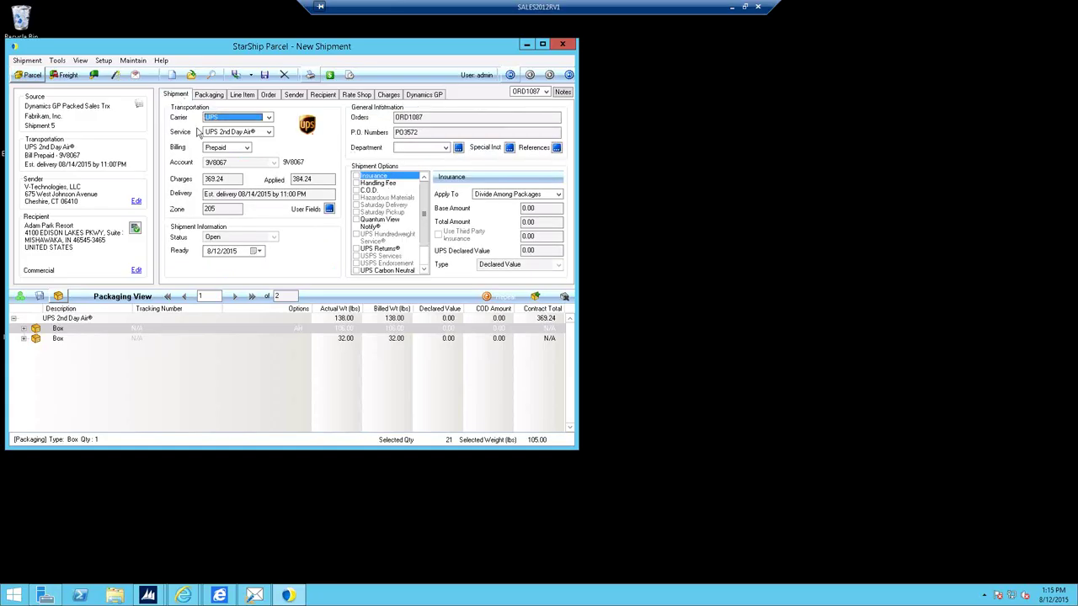
{"action": "left_click", "coordinate": [246, 148]}
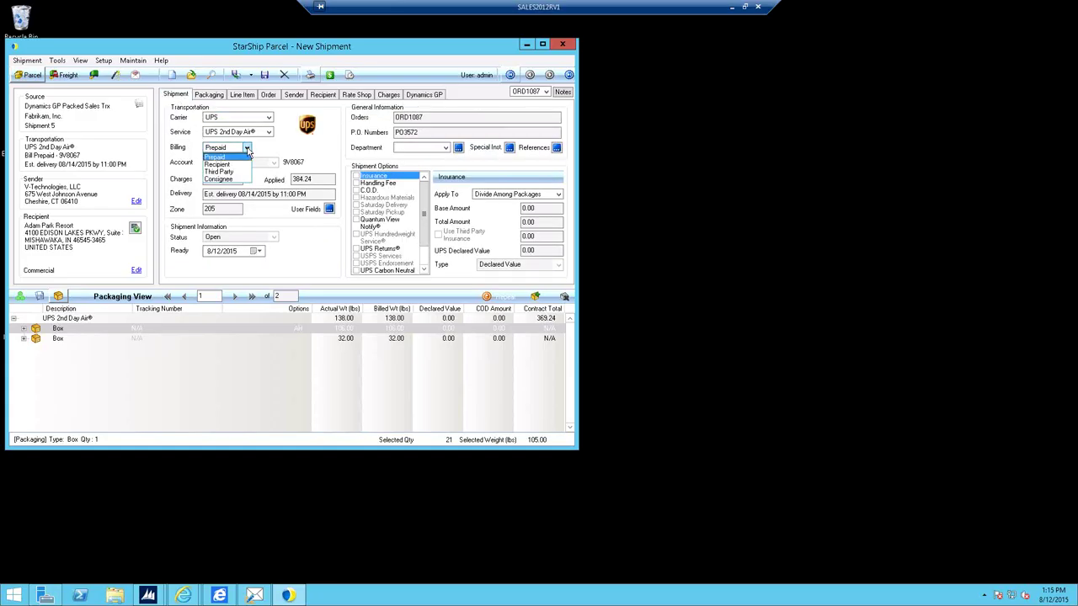
{"action": "left_click", "coordinate": [246, 149]}
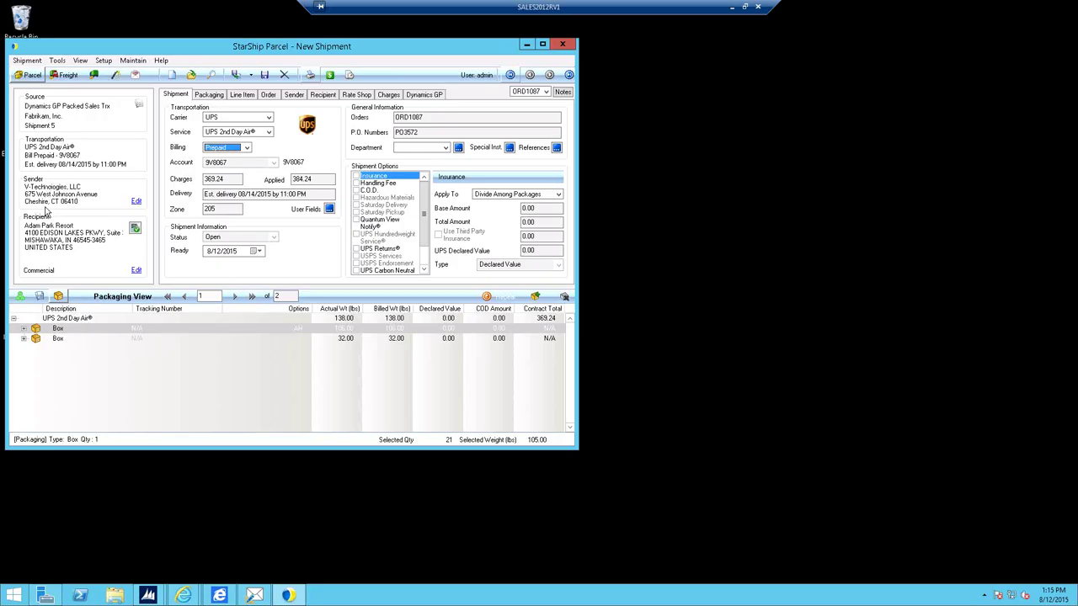
{"action": "left_click", "coordinate": [294, 95]}
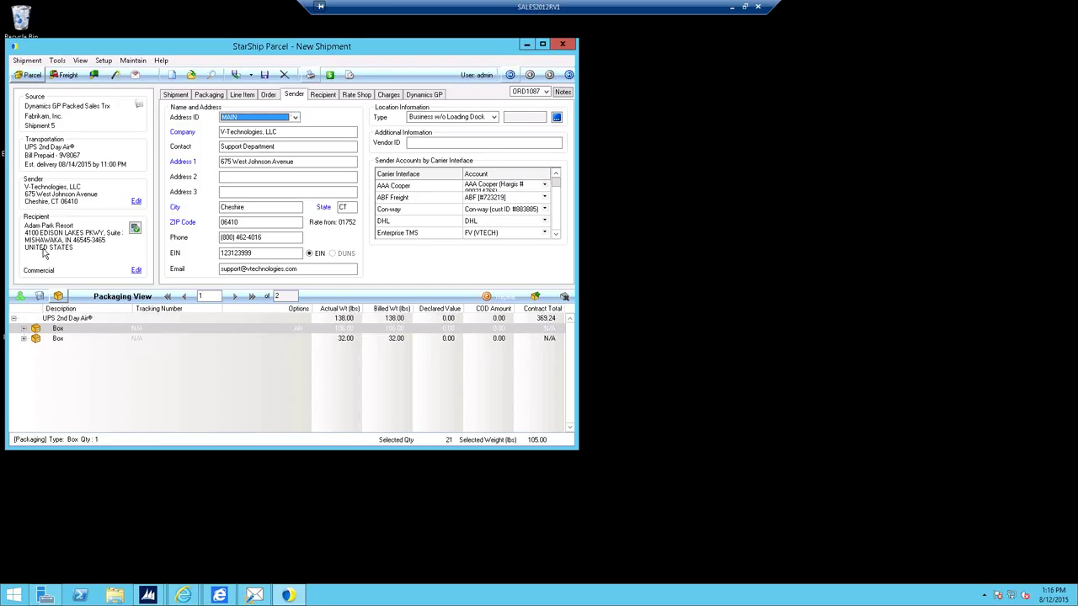
- Expand both boxes in the packaging view and inspect the details of the 128 SDRAM item
{"action": "right_click", "coordinate": [57, 327]}
{"action": "left_click", "coordinate": [92, 333]}
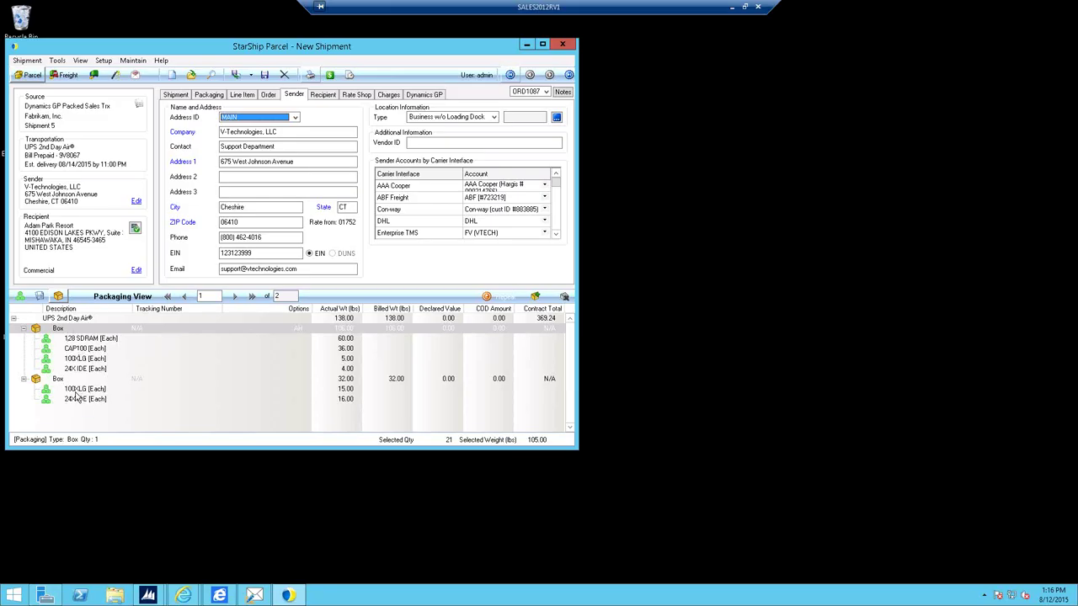
{"action": "left_click", "coordinate": [91, 341]}
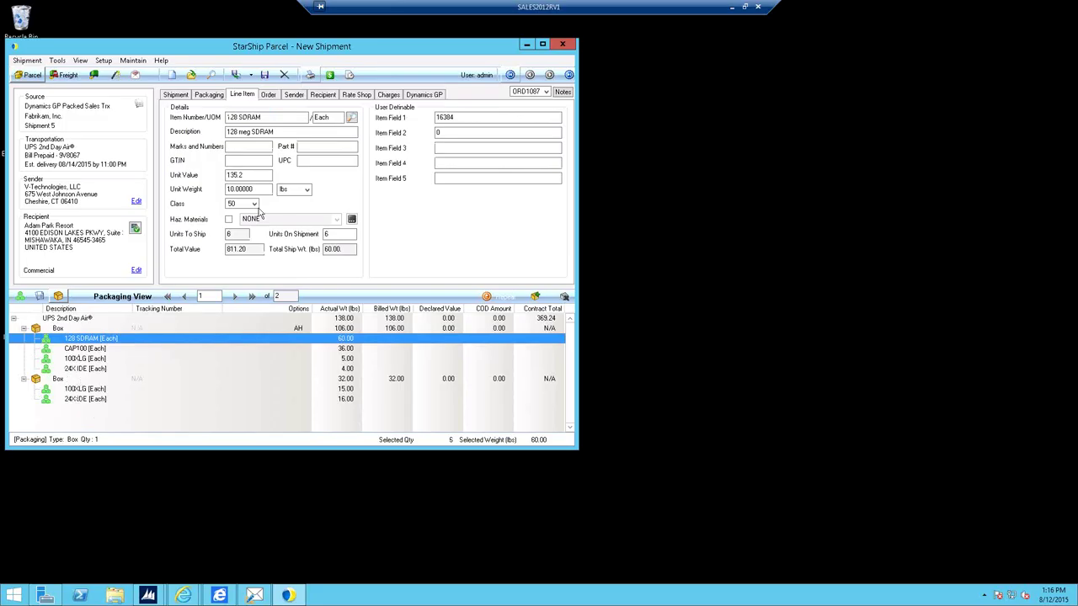
- Review the first box's packaging details, the selectable packaging types and the packaging maintenance list, leaving it without changes
{"action": "left_click", "coordinate": [209, 94]}
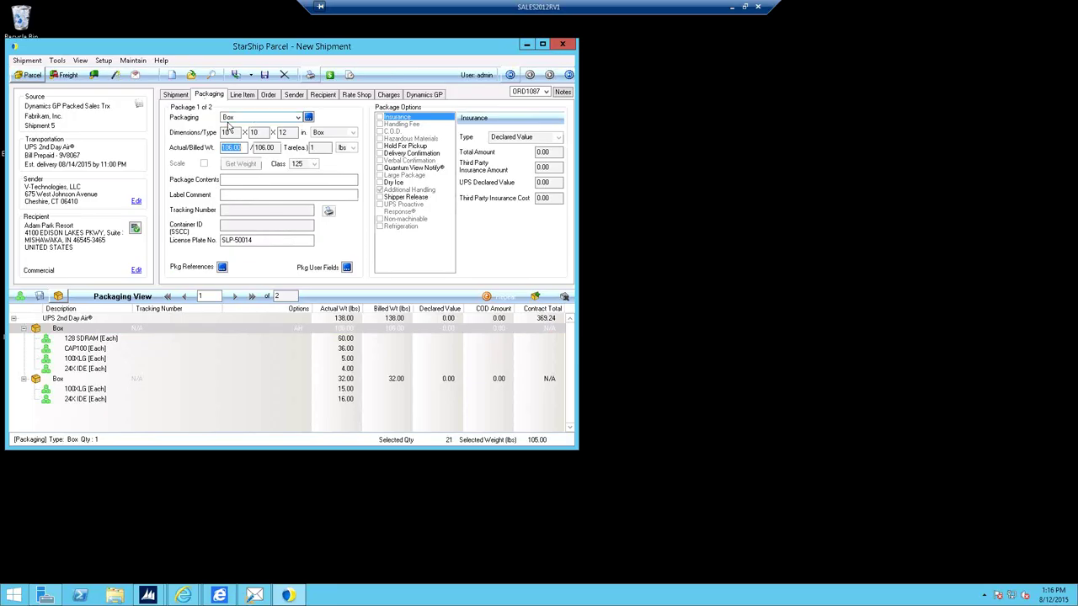
{"action": "left_click", "coordinate": [299, 118]}
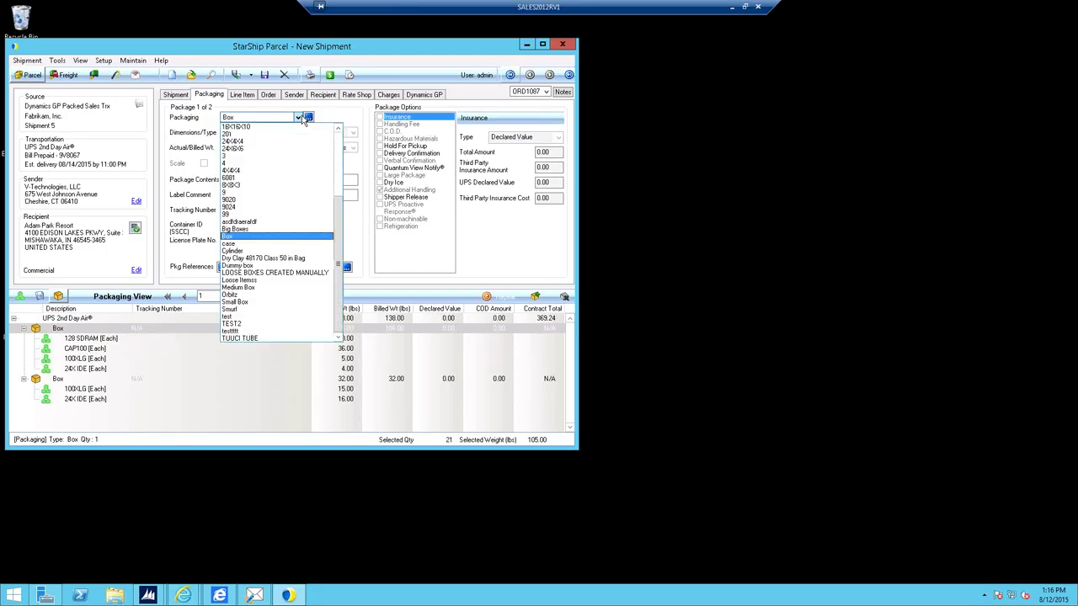
{"action": "left_click", "coordinate": [308, 119]}
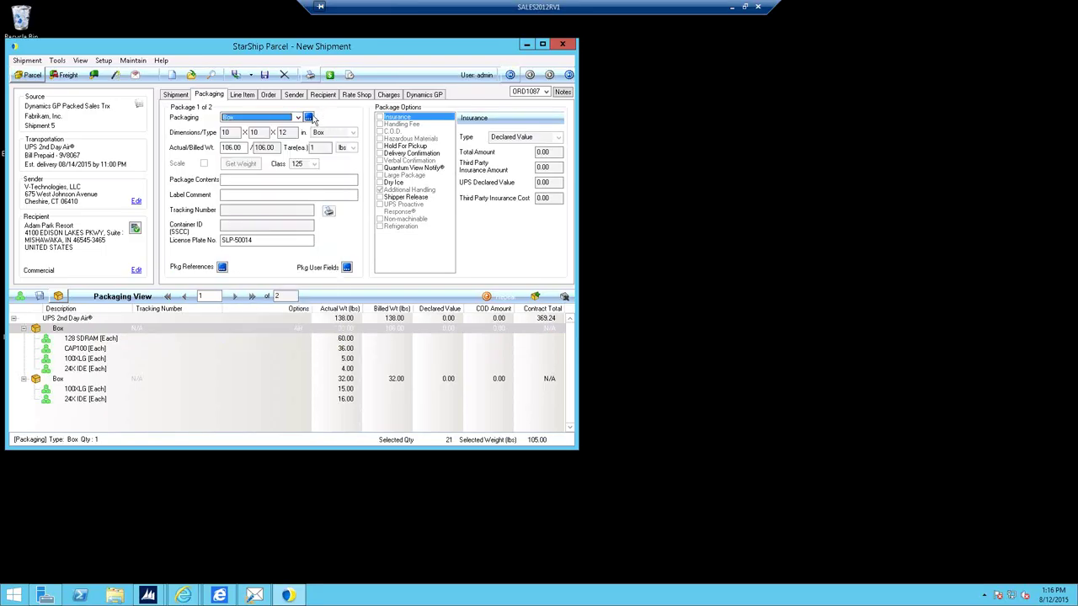
{"action": "left_click", "coordinate": [309, 118]}
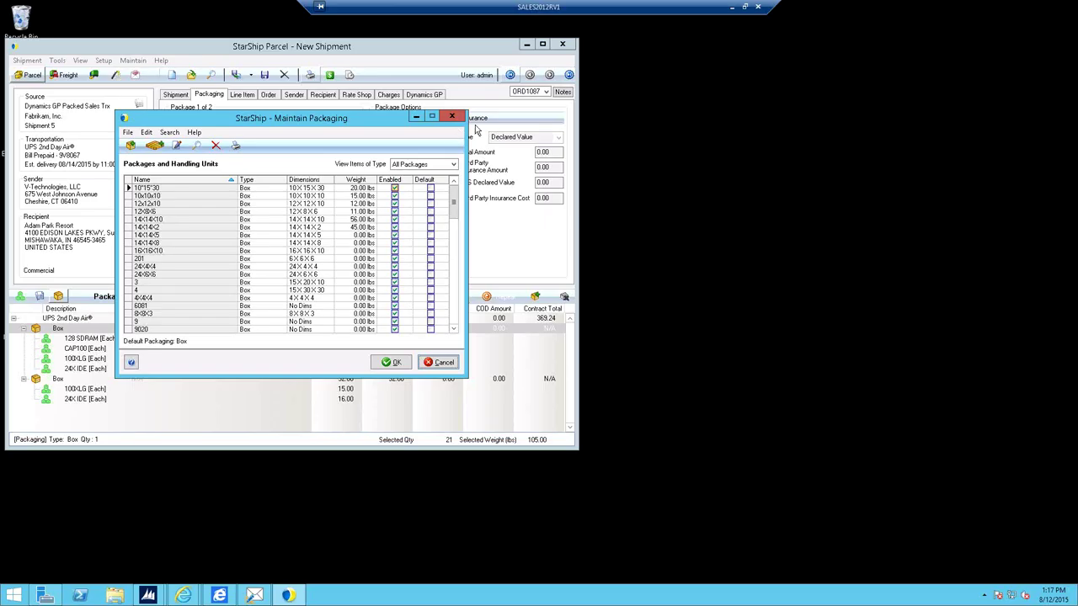
{"action": "left_click", "coordinate": [458, 120]}
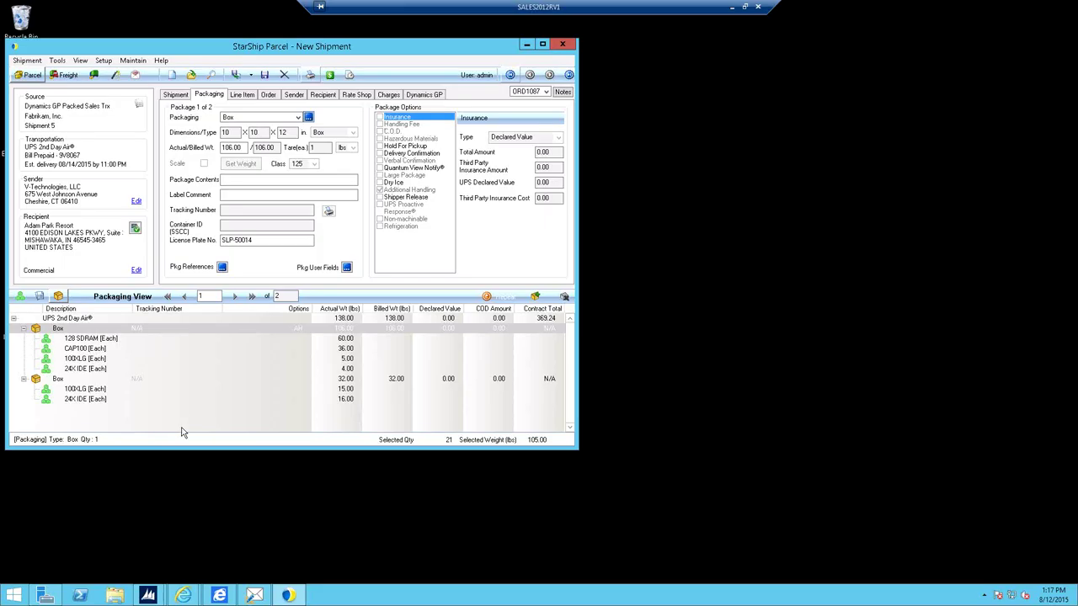
- Look through the 128 SDRAM line item and the shipment's order, sender and recipient details
{"action": "left_click", "coordinate": [108, 337]}
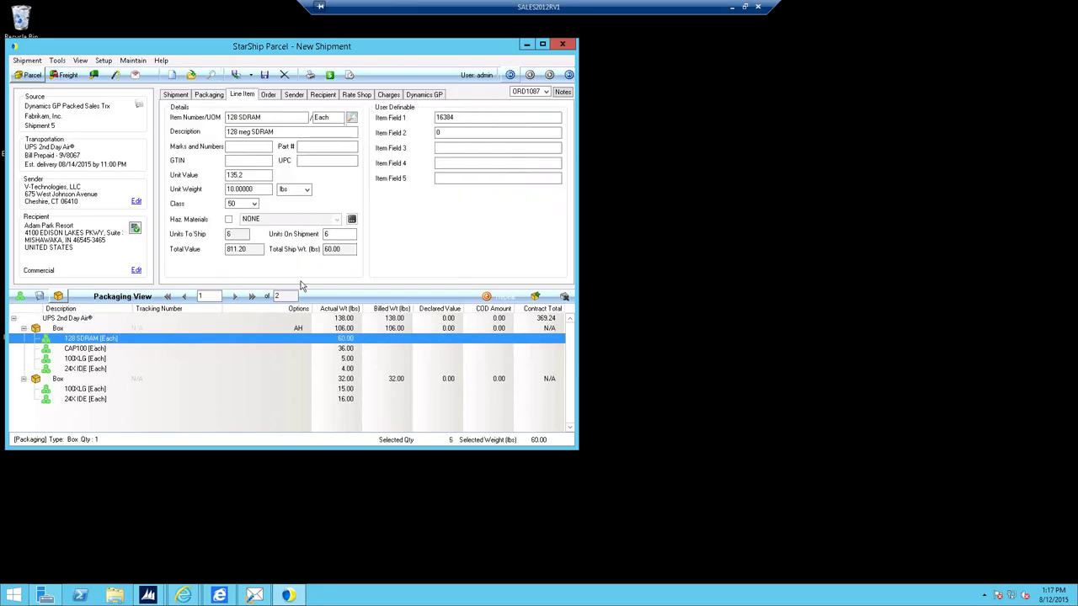
{"action": "left_click", "coordinate": [273, 96]}
{"action": "left_click", "coordinate": [296, 95]}
{"action": "left_click", "coordinate": [324, 96]}
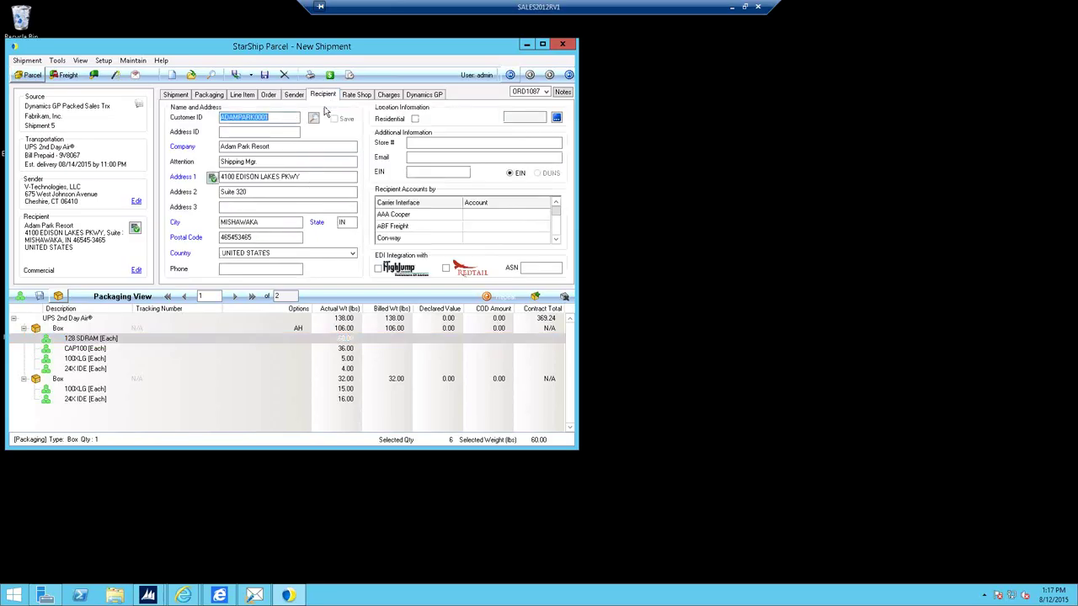
- Rate shop the shipment across all carriers and services and look through the returned quotes
{"action": "left_click", "coordinate": [360, 96]}
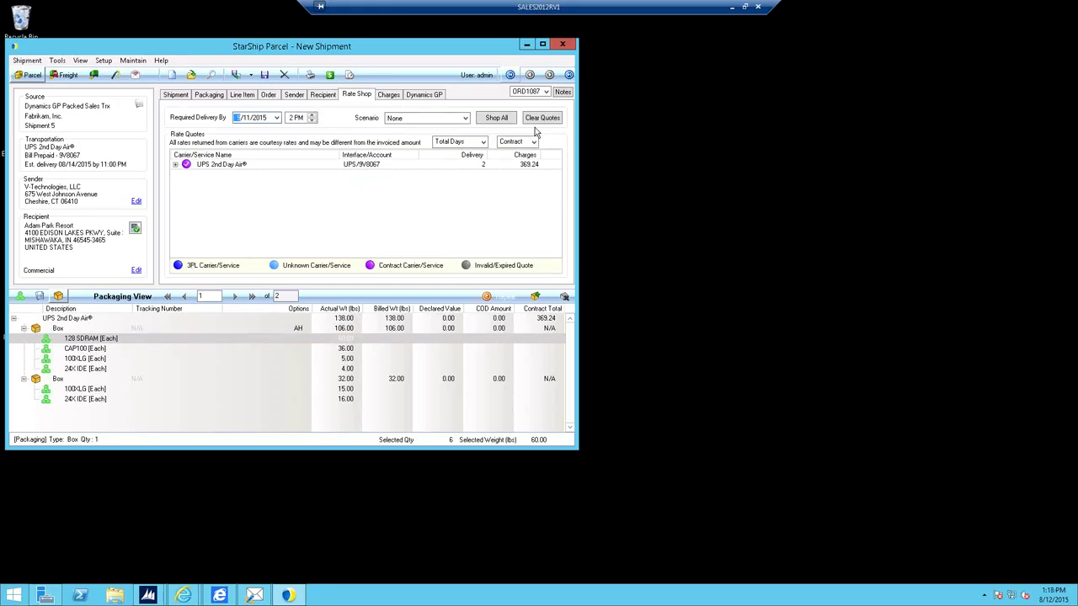
{"action": "left_click", "coordinate": [486, 120]}
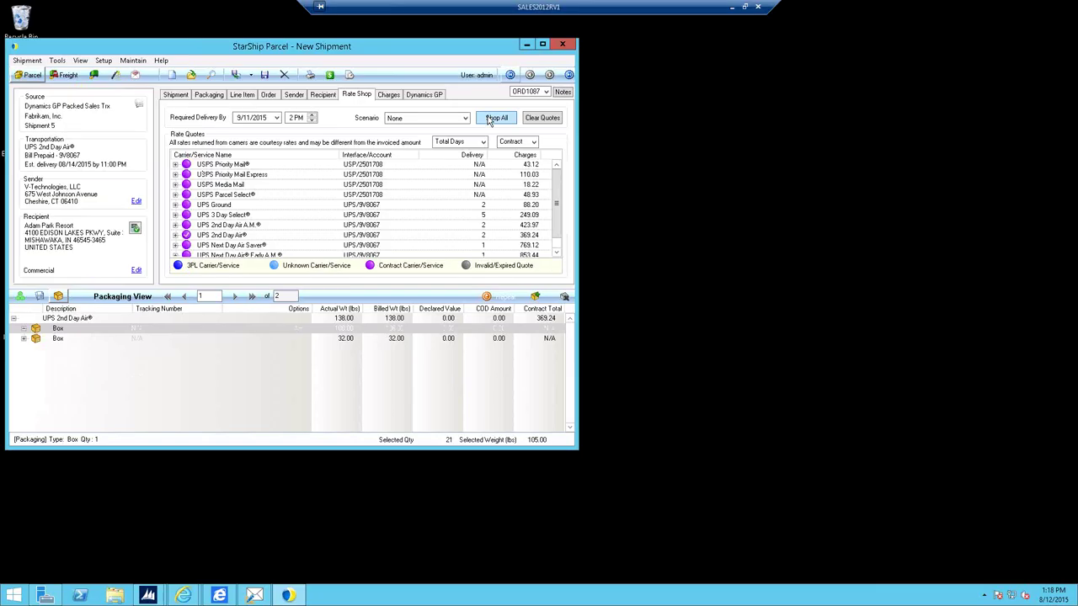
{"action": "left_click", "coordinate": [556, 252]}
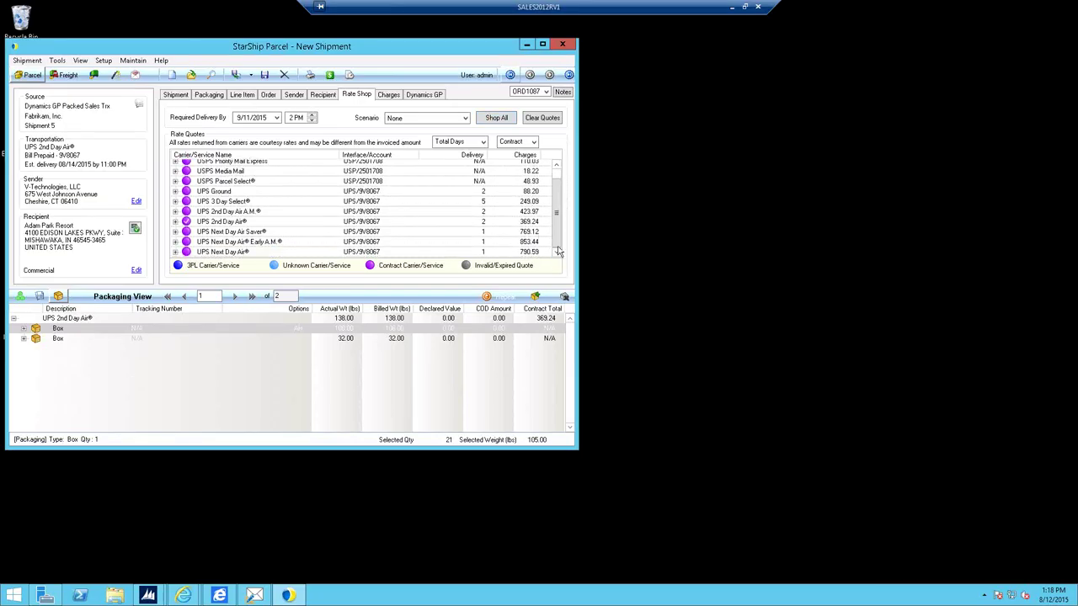
- Process the UPS 2nd Day Air shipment, review its combined shipping label and packing list, and close both packages' label previews
{"action": "left_click", "coordinate": [178, 95]}
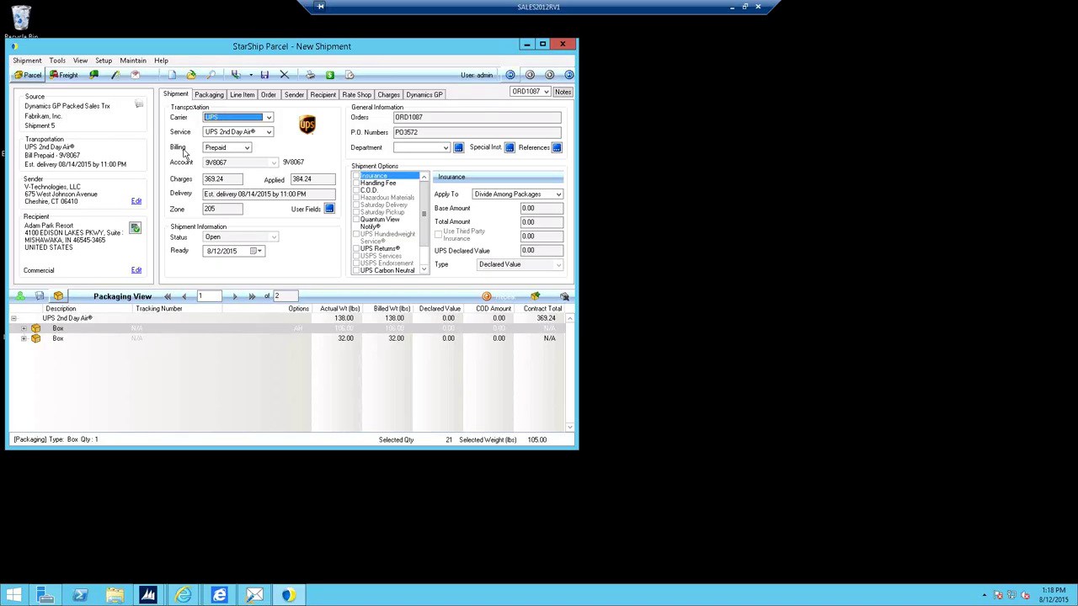
{"action": "left_click", "coordinate": [236, 76]}
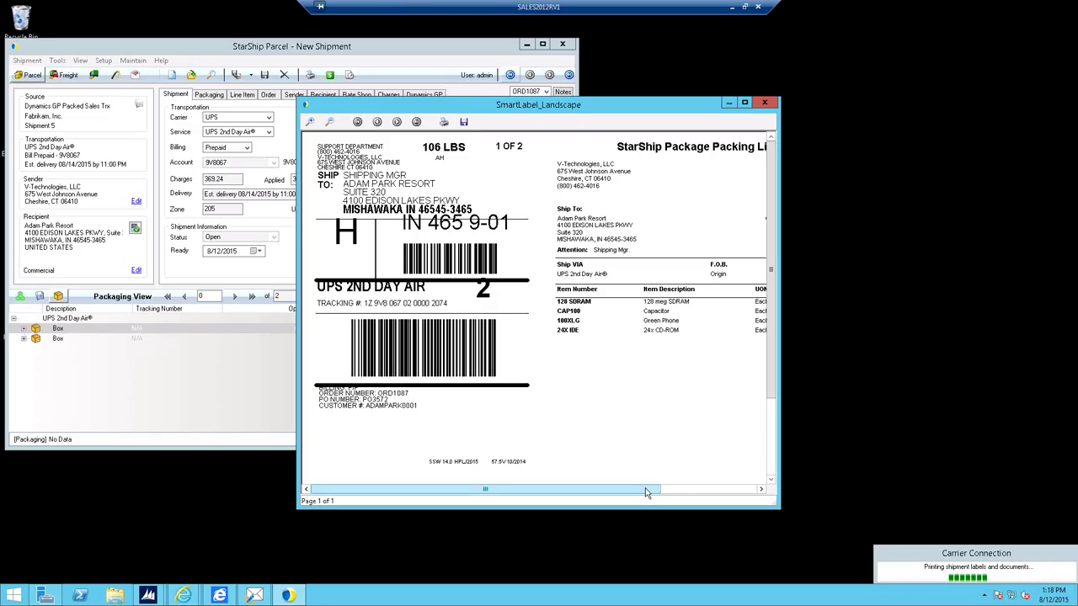
{"action": "left_click_drag", "start_coordinate": [647, 493], "coordinate": [757, 490]}
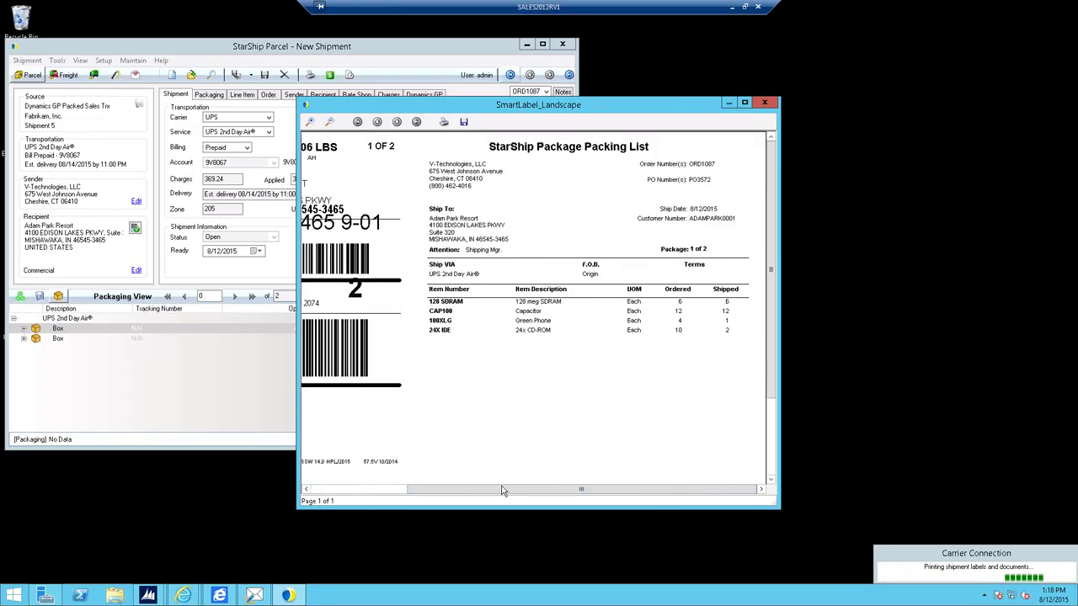
{"action": "left_click_drag", "start_coordinate": [500, 489], "coordinate": [337, 482]}
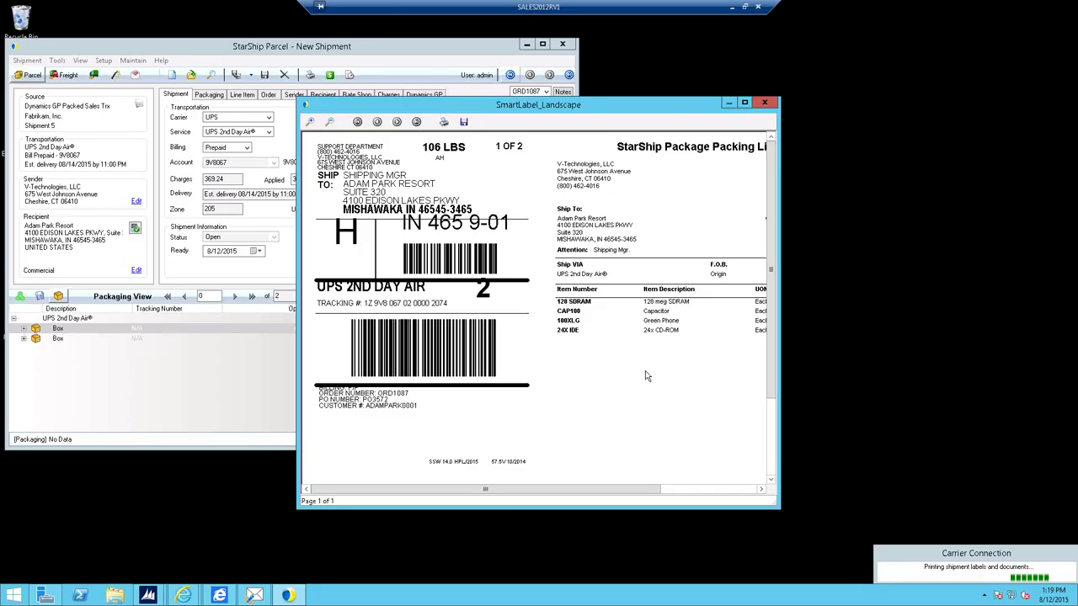
{"action": "left_click", "coordinate": [764, 104]}
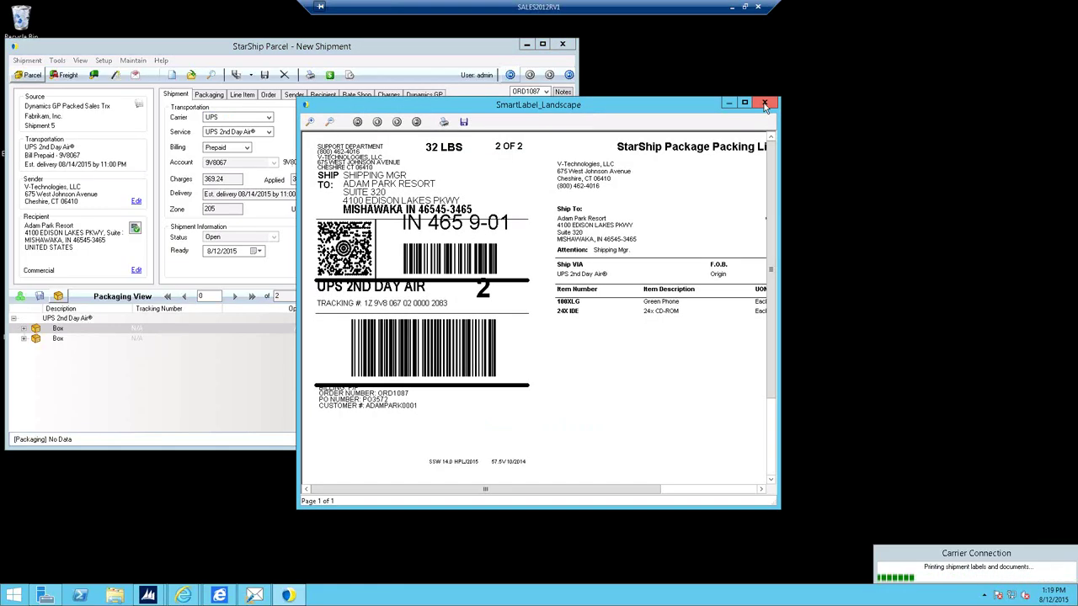
{"action": "left_click", "coordinate": [763, 104]}
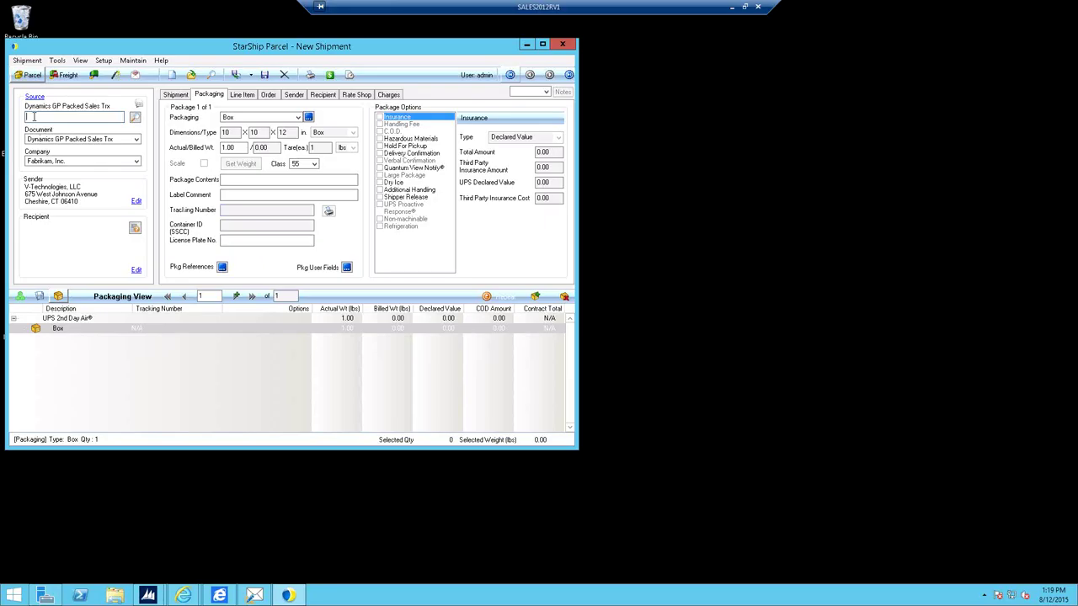
- Switch to the Dynamics GP Sales Transaction Entry window and load the shipped order by its document number
{"action": "left_click", "coordinate": [527, 44]}
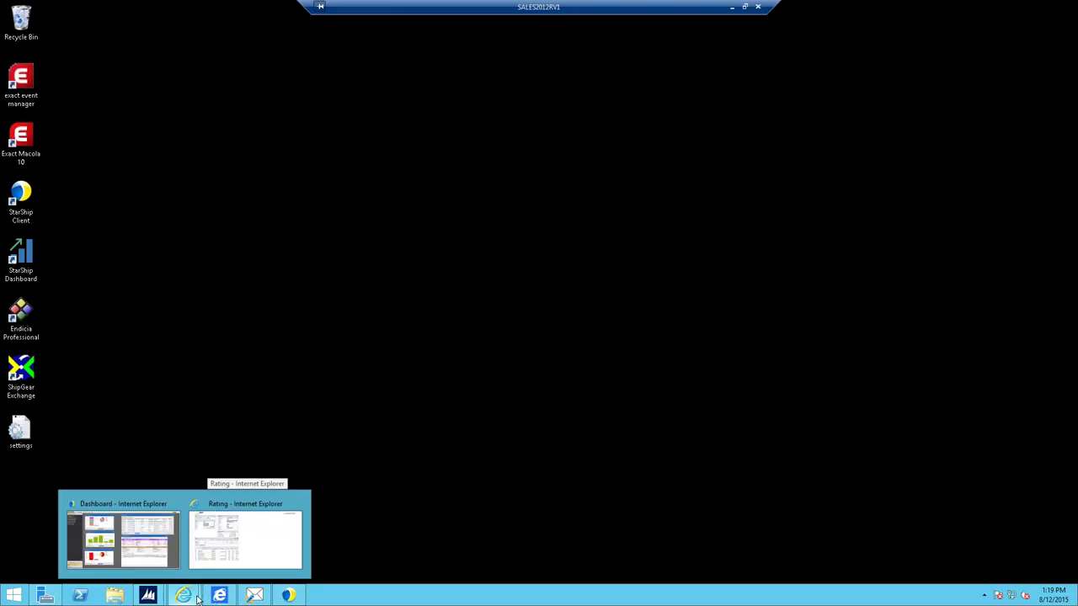
{"action": "mouse_move", "coordinate": [216, 596]}
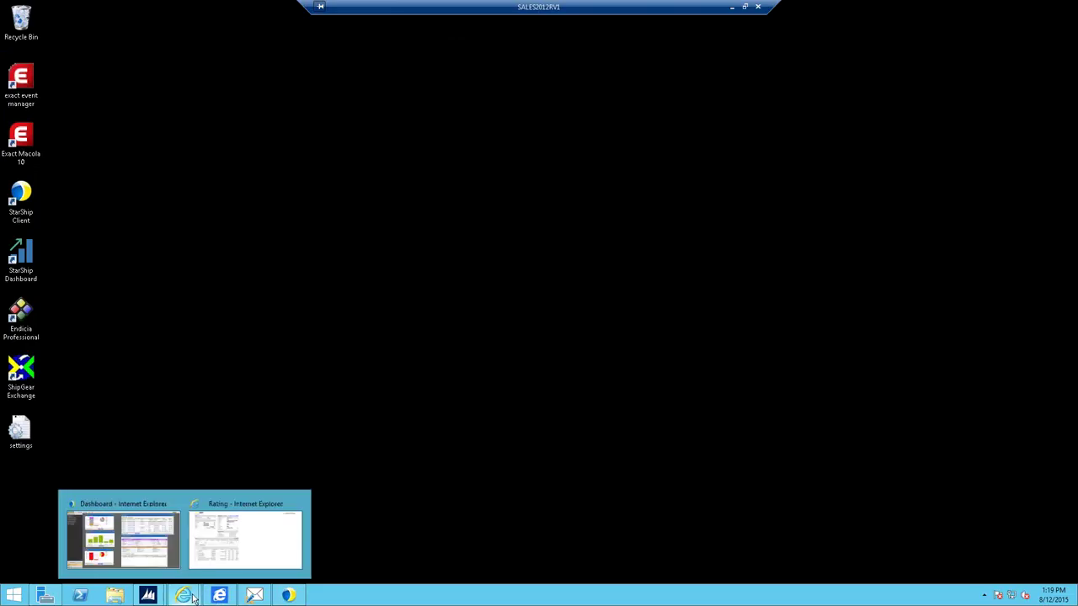
{"action": "mouse_move", "coordinate": [159, 597]}
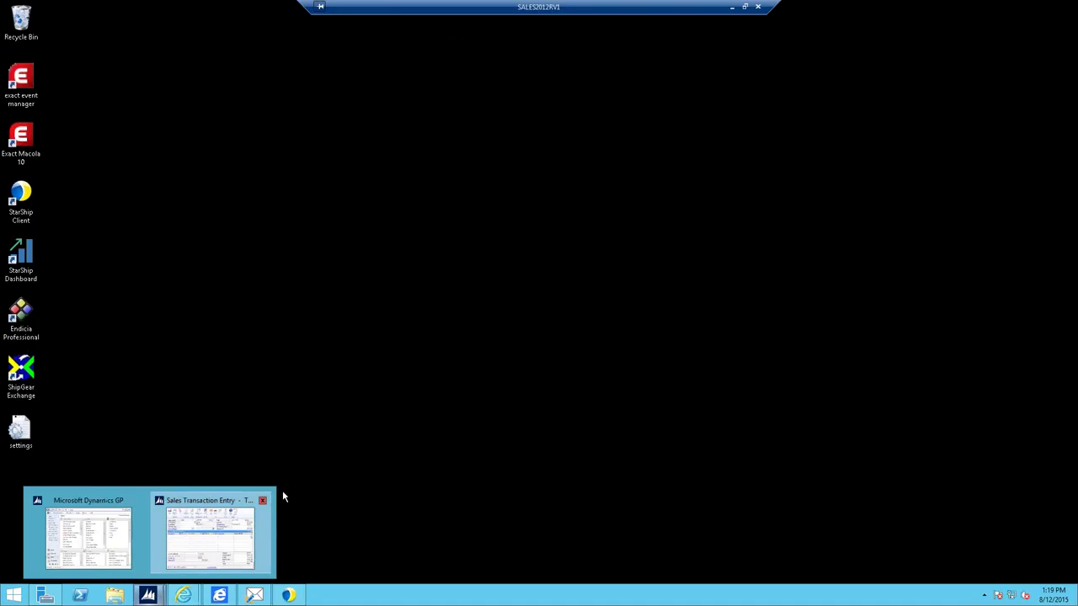
{"action": "left_click", "coordinate": [217, 535]}
{"action": "left_click", "coordinate": [473, 260]}
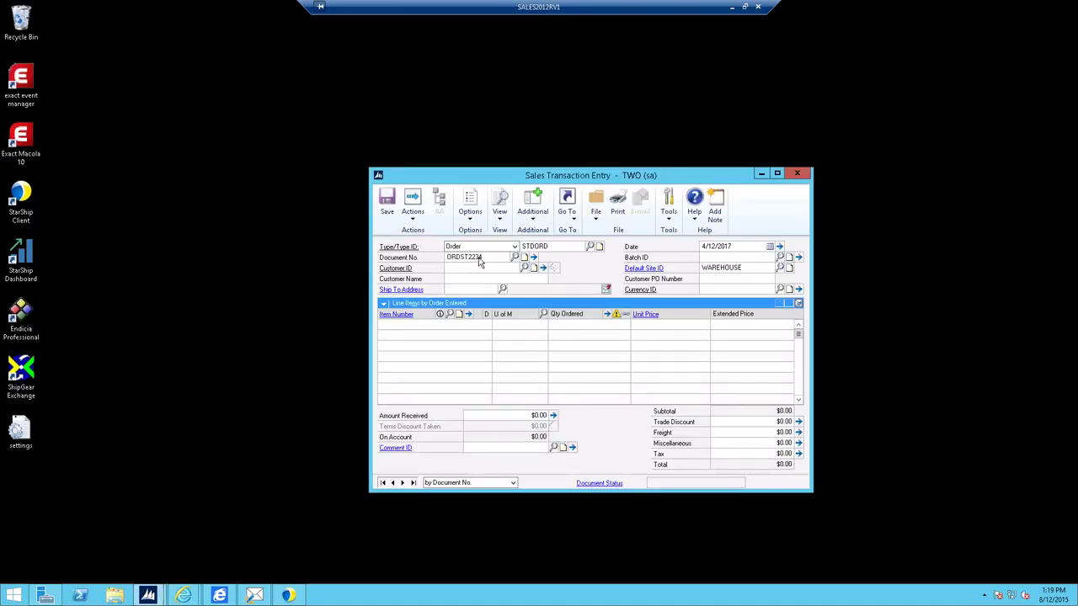
{"action": "left_click", "coordinate": [485, 256]}
{"action": "key", "text": "BackSpace"}
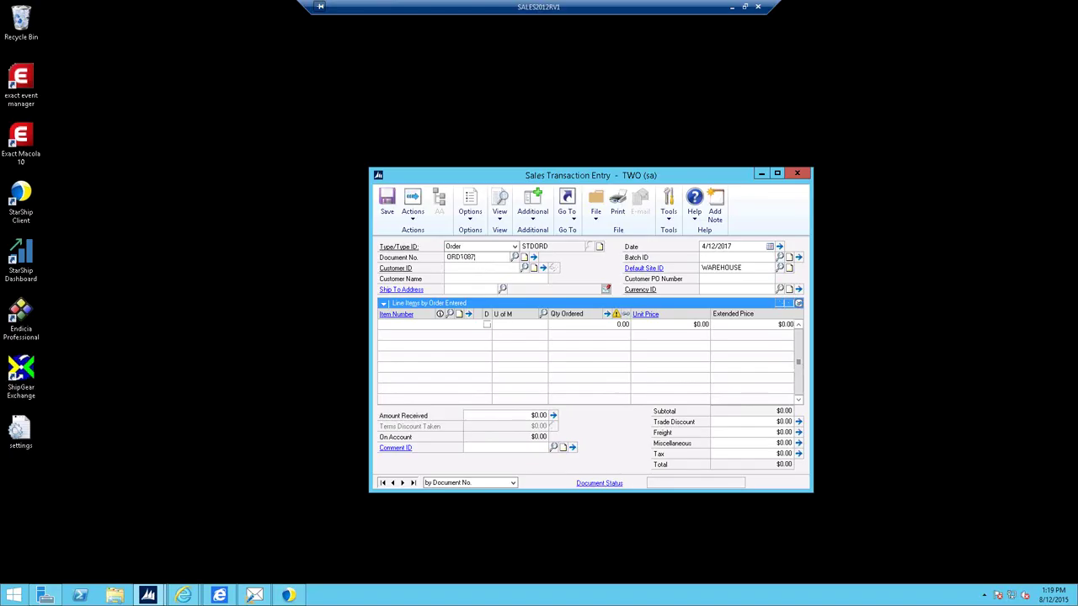
{"action": "key", "text": "Tab"}
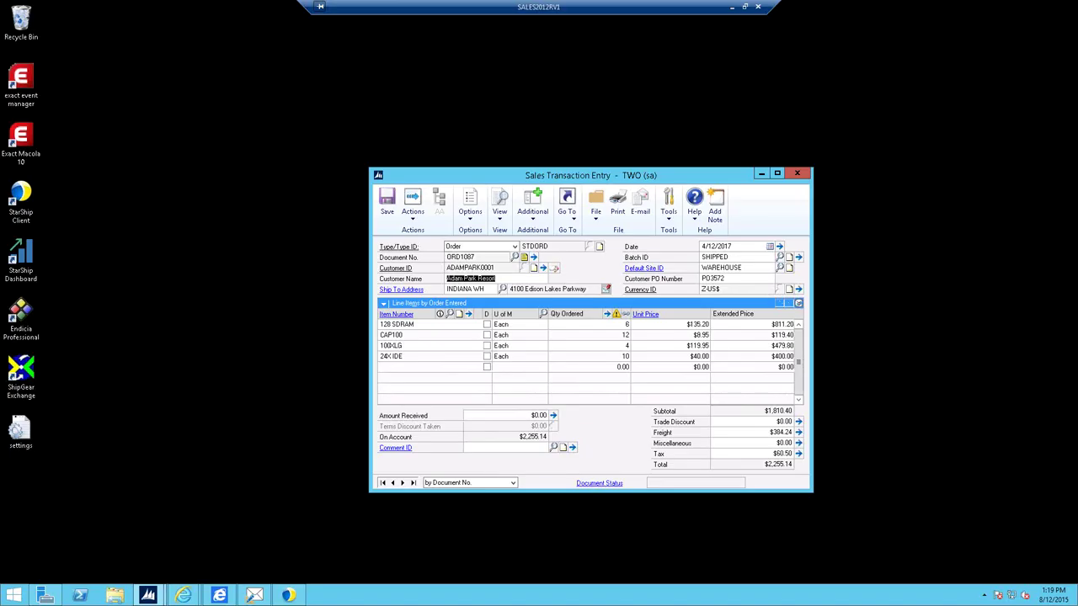
- Read the shipment note attached to the order, close it, and check the order's freight charge
{"action": "left_click", "coordinate": [524, 257]}
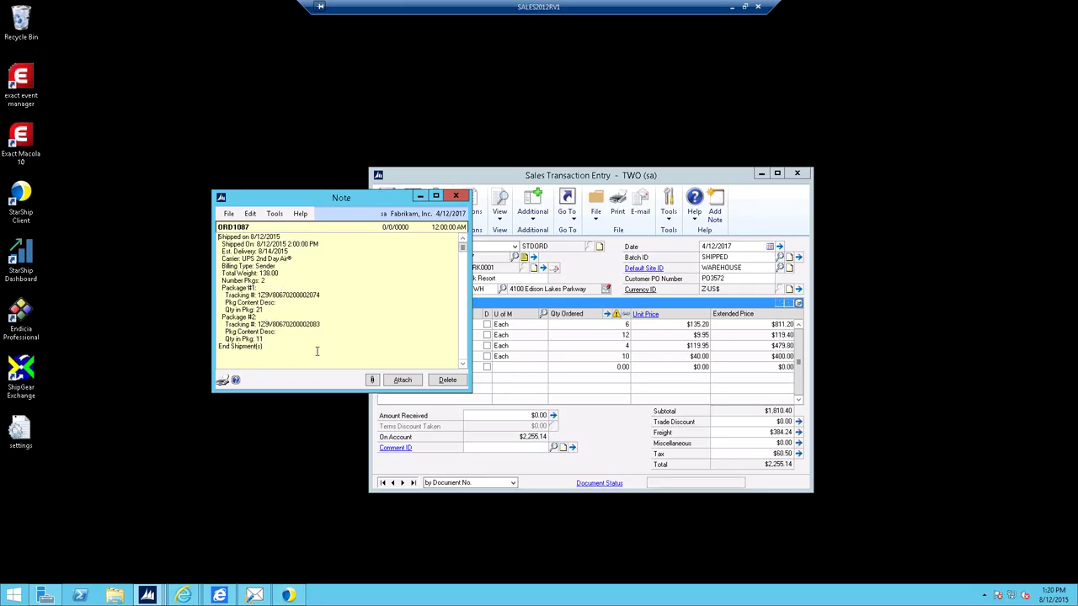
{"action": "left_click", "coordinate": [456, 197]}
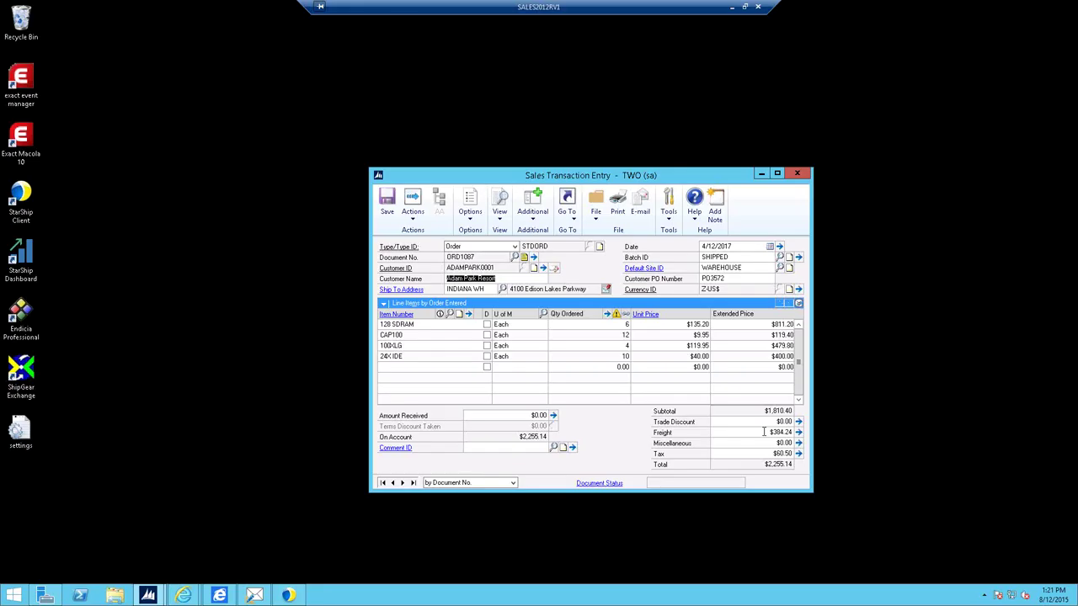
{"action": "left_click", "coordinate": [763, 432]}
- Check the tracking numbers in the order's user-defined fields and close that window
{"action": "left_click", "coordinate": [577, 220]}
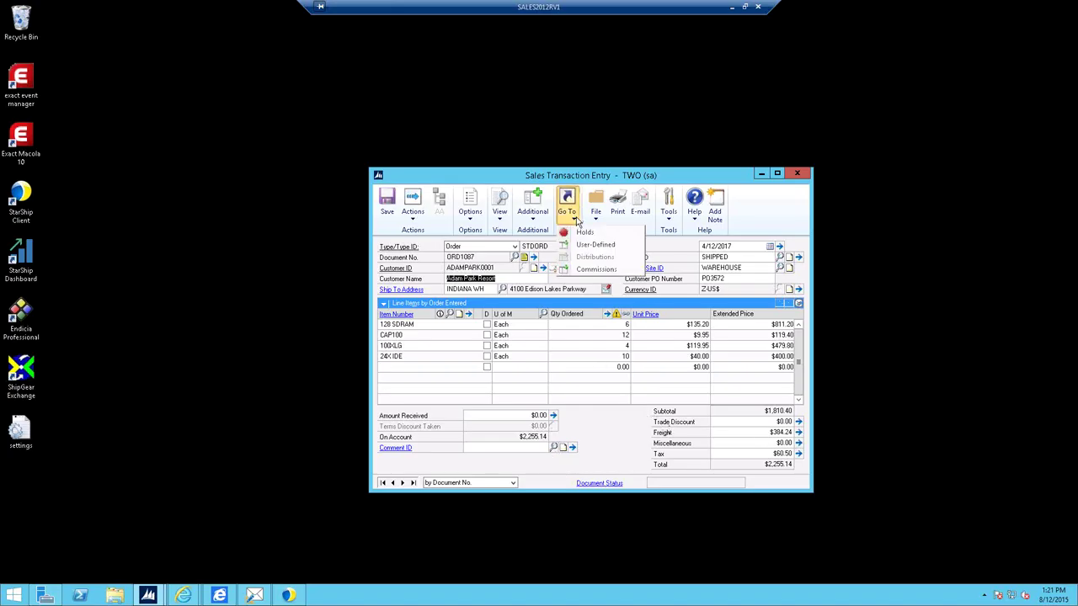
{"action": "left_click", "coordinate": [594, 244]}
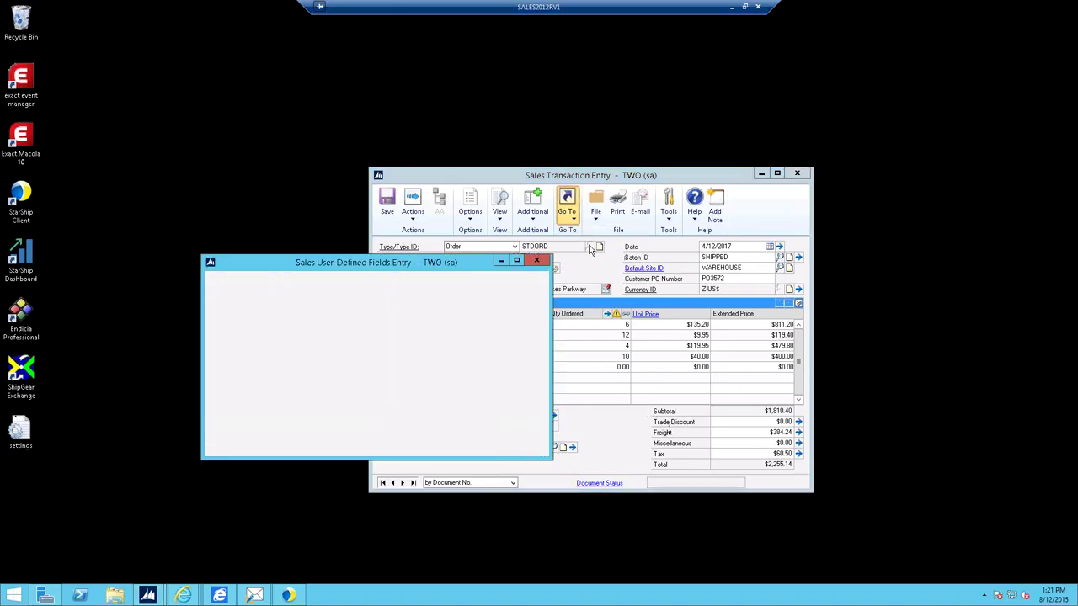
{"action": "left_click", "coordinate": [242, 371]}
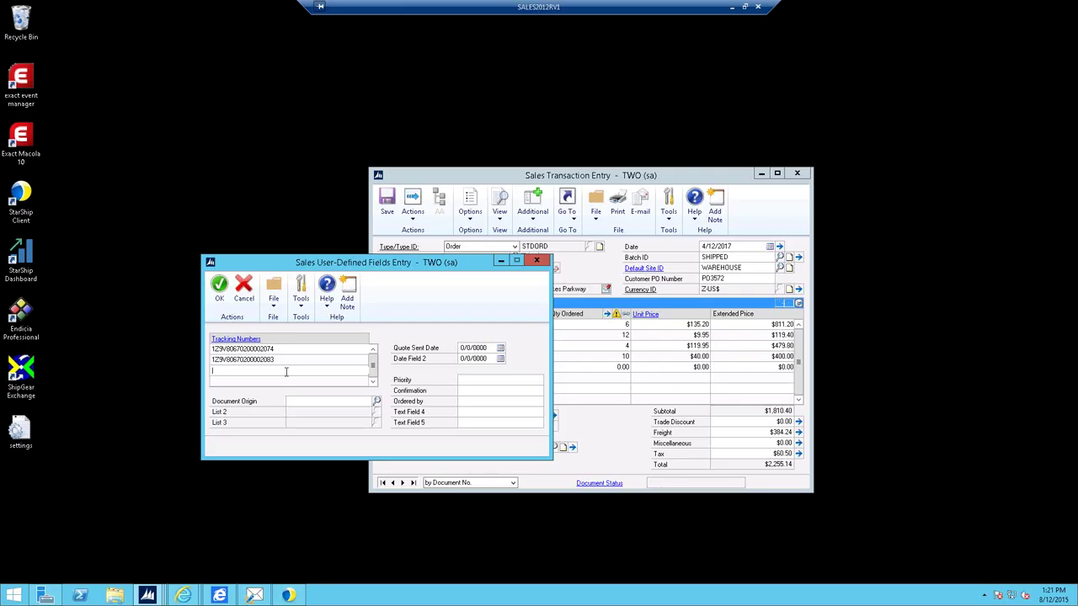
{"action": "left_click", "coordinate": [534, 262]}
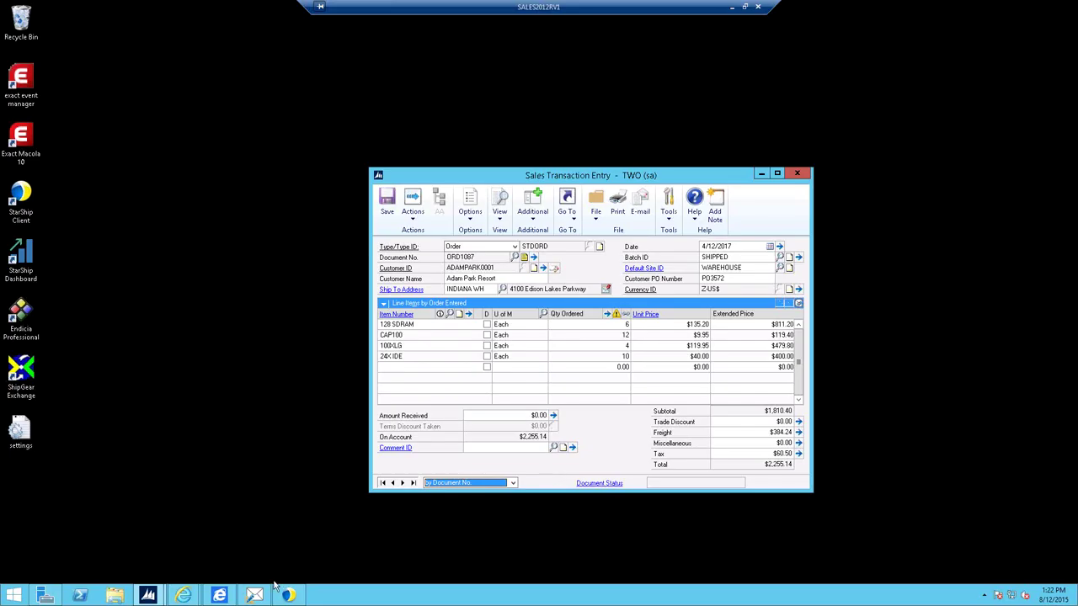
- Switch to the Ship Notification email template, look through the shipment data attachment sources without attaching any, and preview the message
{"action": "mouse_move", "coordinate": [257, 596]}
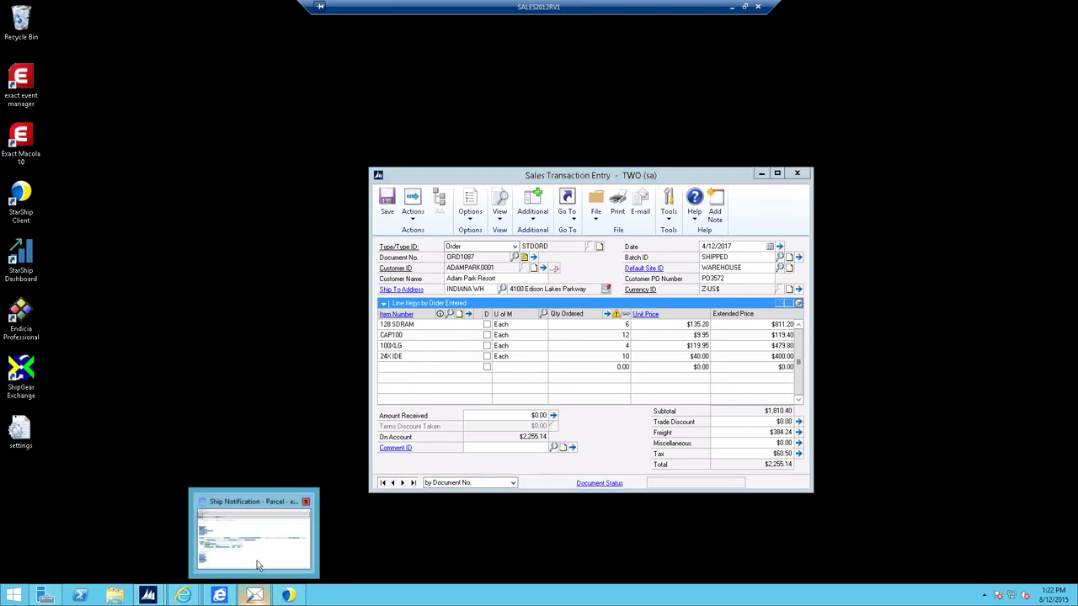
{"action": "left_click", "coordinate": [258, 566]}
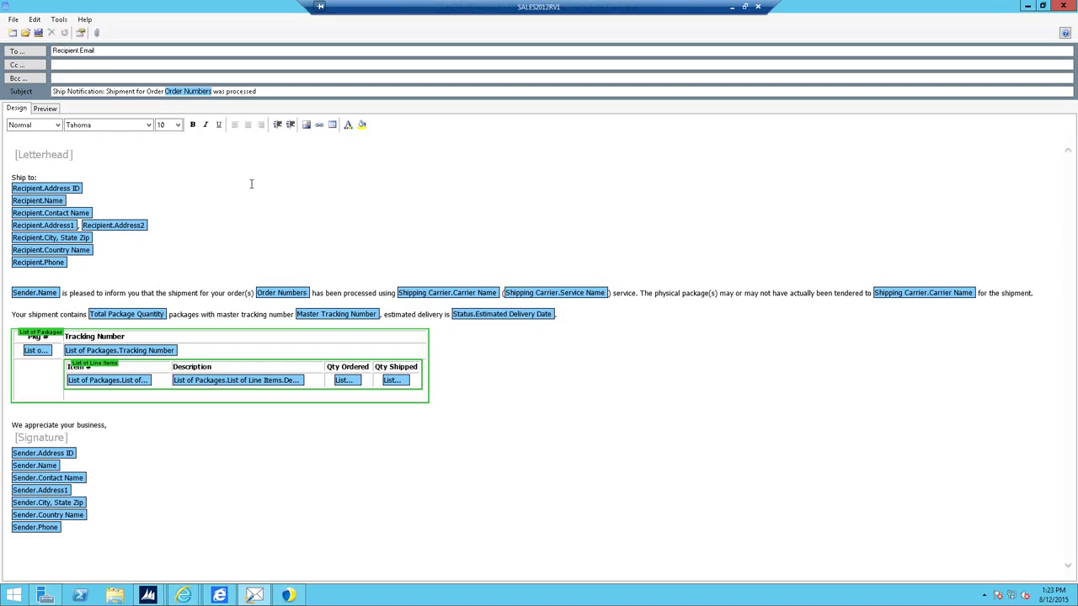
{"action": "left_click", "coordinate": [96, 32]}
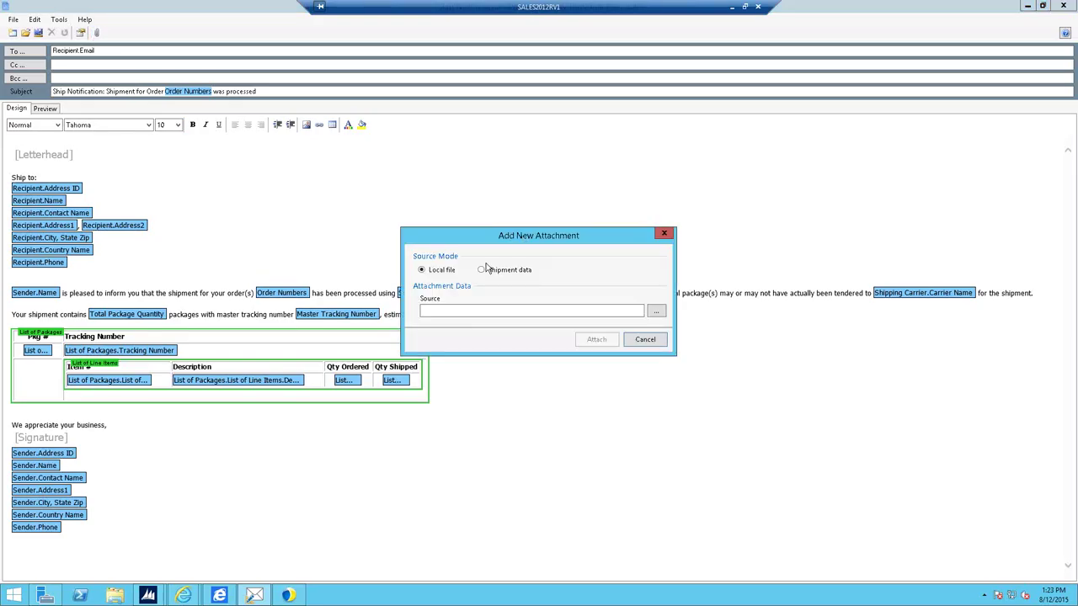
{"action": "left_click", "coordinate": [482, 270]}
{"action": "left_click", "coordinate": [639, 312]}
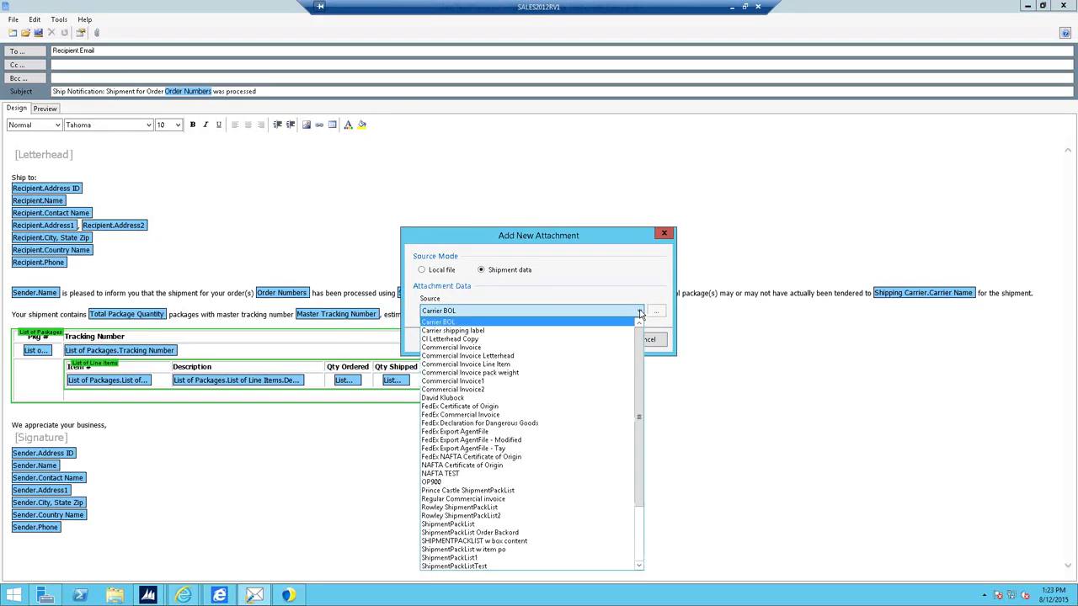
{"action": "left_click", "coordinate": [639, 293]}
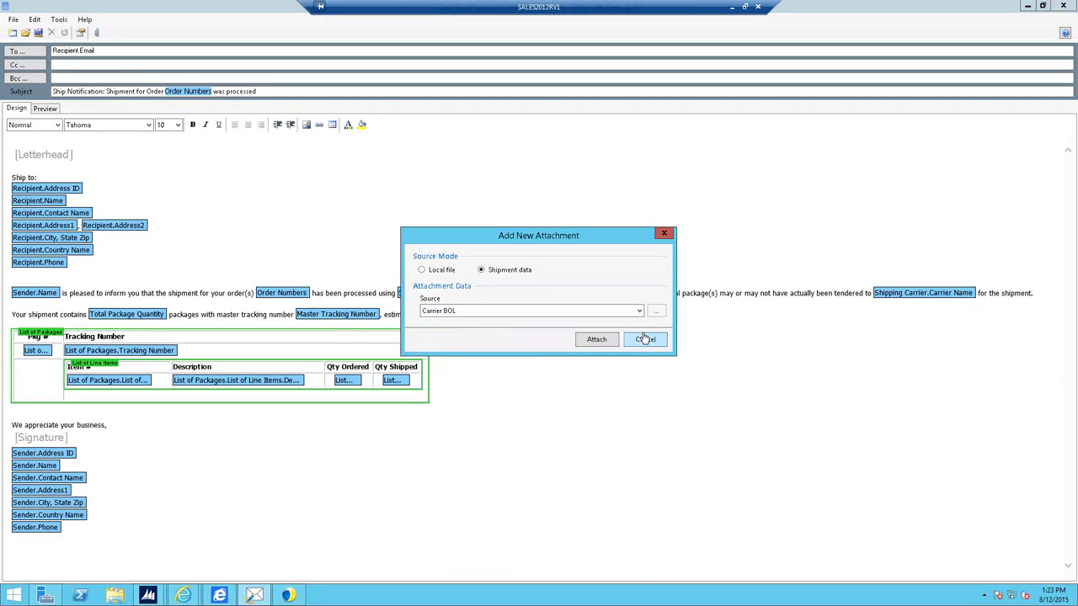
{"action": "left_click", "coordinate": [644, 338]}
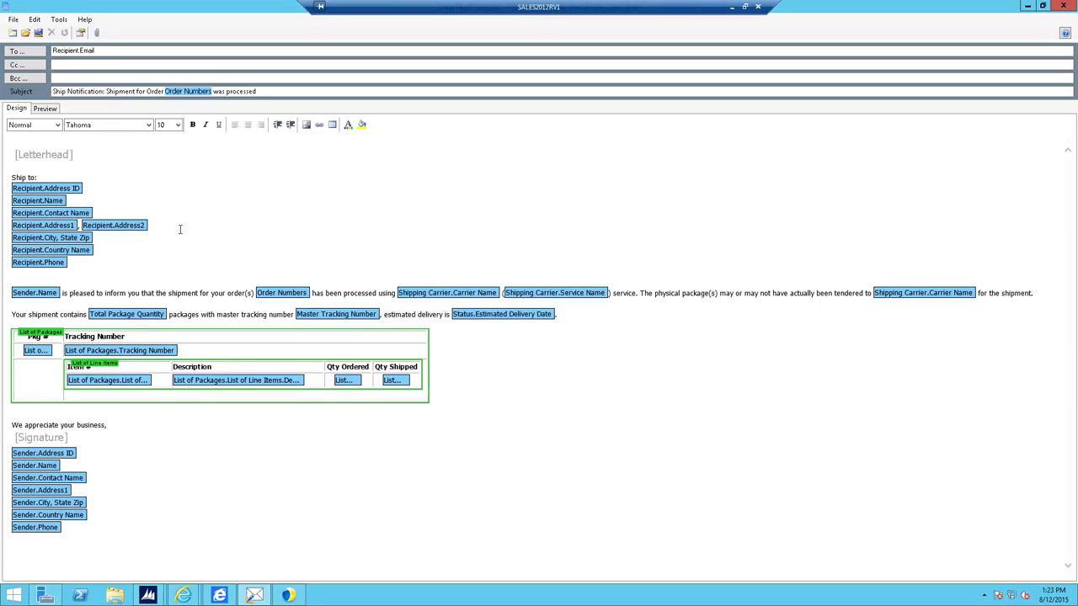
{"action": "left_click", "coordinate": [50, 110]}
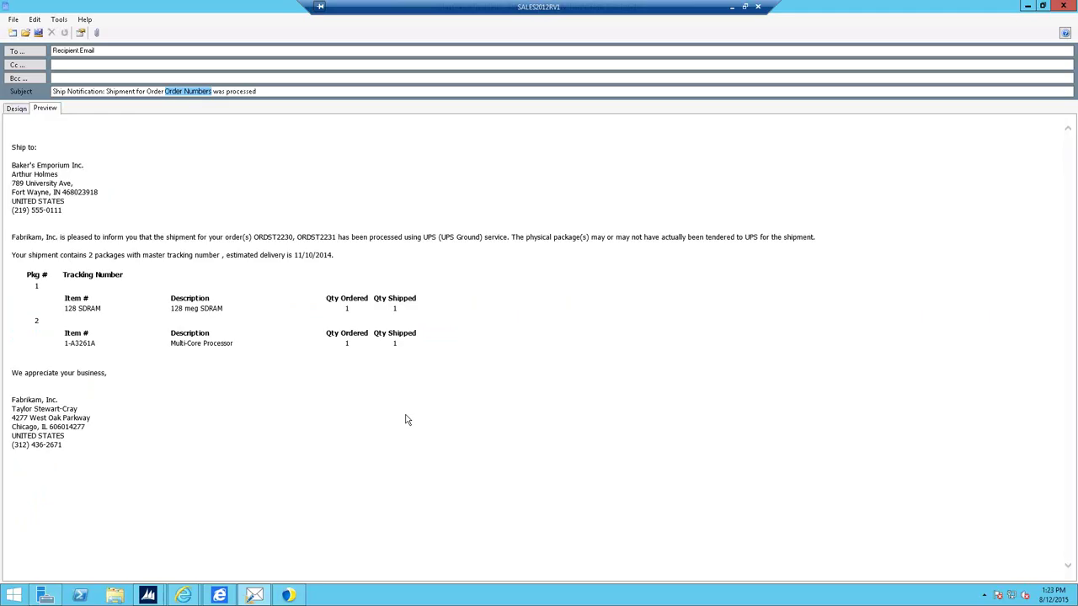
{"action": "left_click", "coordinate": [1031, 7]}
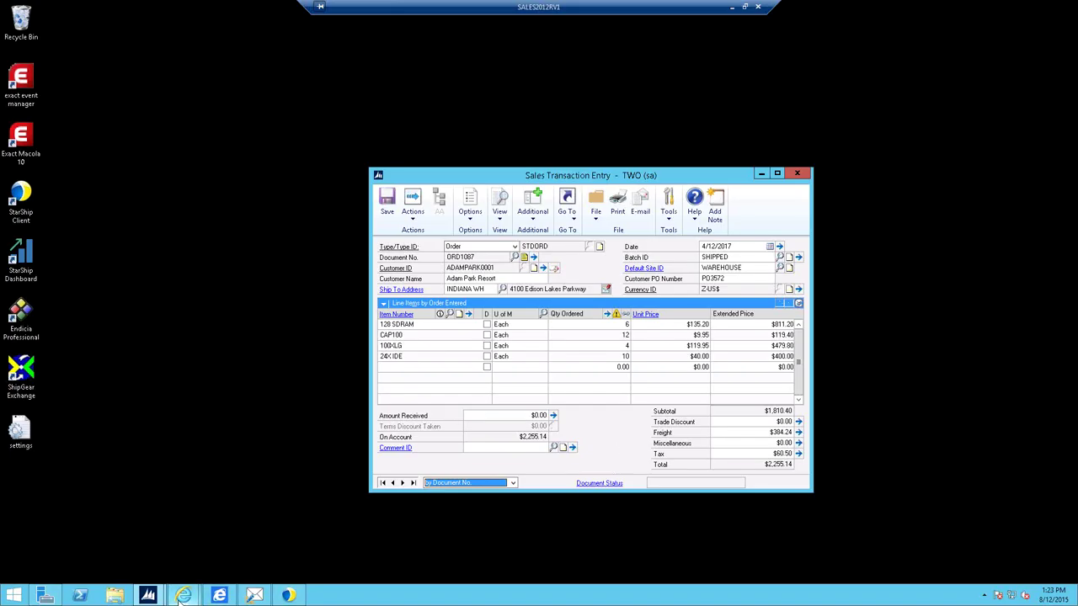
- Switch to the StarShip Dashboard and view the properties available for finding shipments, including Tracking number, without running a search
{"action": "mouse_move", "coordinate": [179, 596]}
{"action": "left_click", "coordinate": [153, 554]}
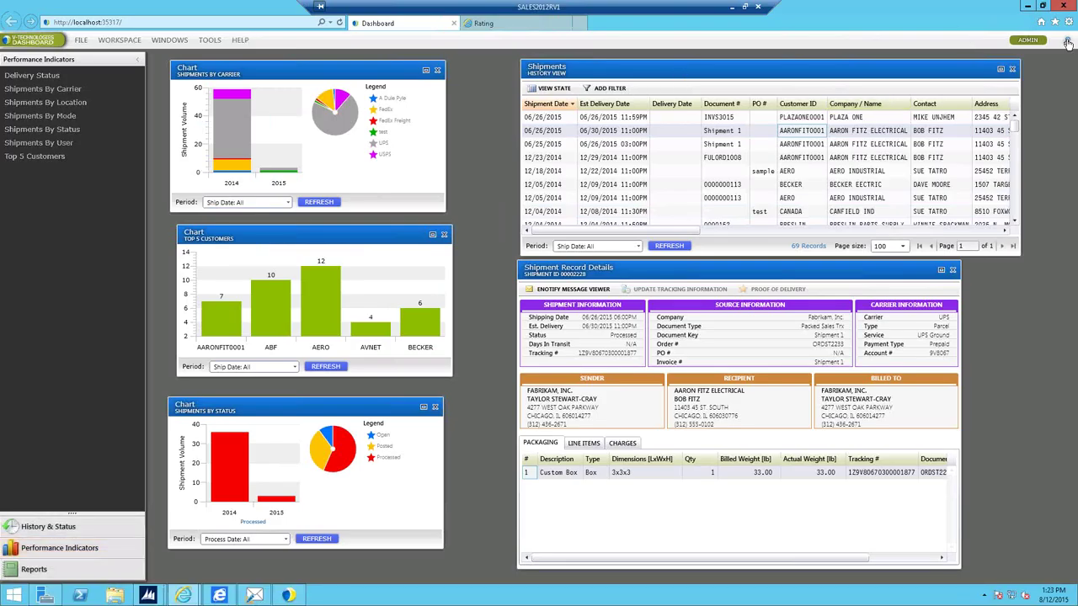
{"action": "left_click", "coordinate": [1068, 43]}
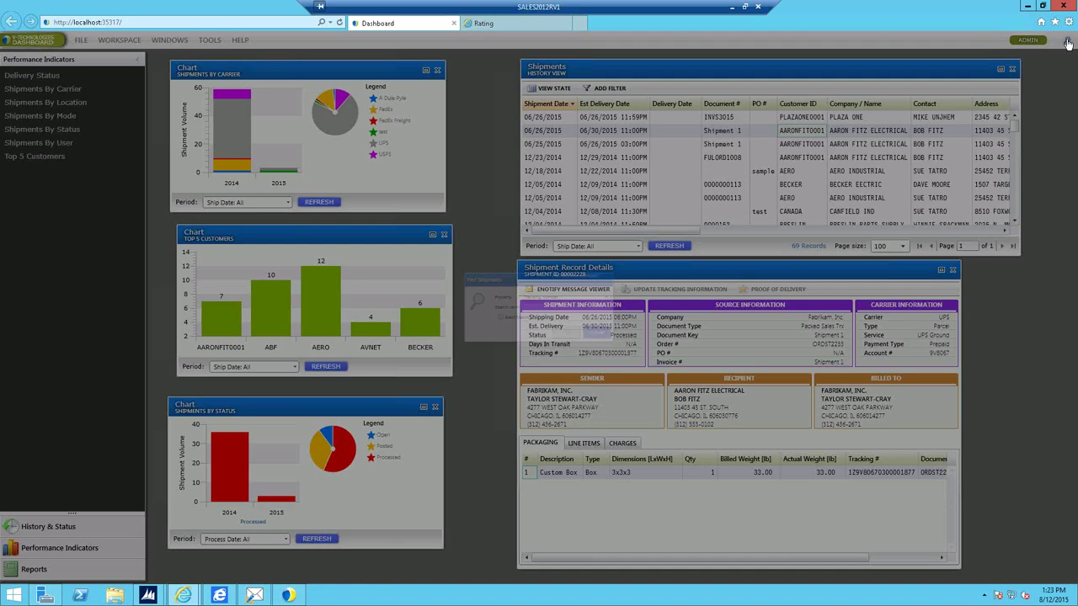
{"action": "left_click", "coordinate": [641, 295]}
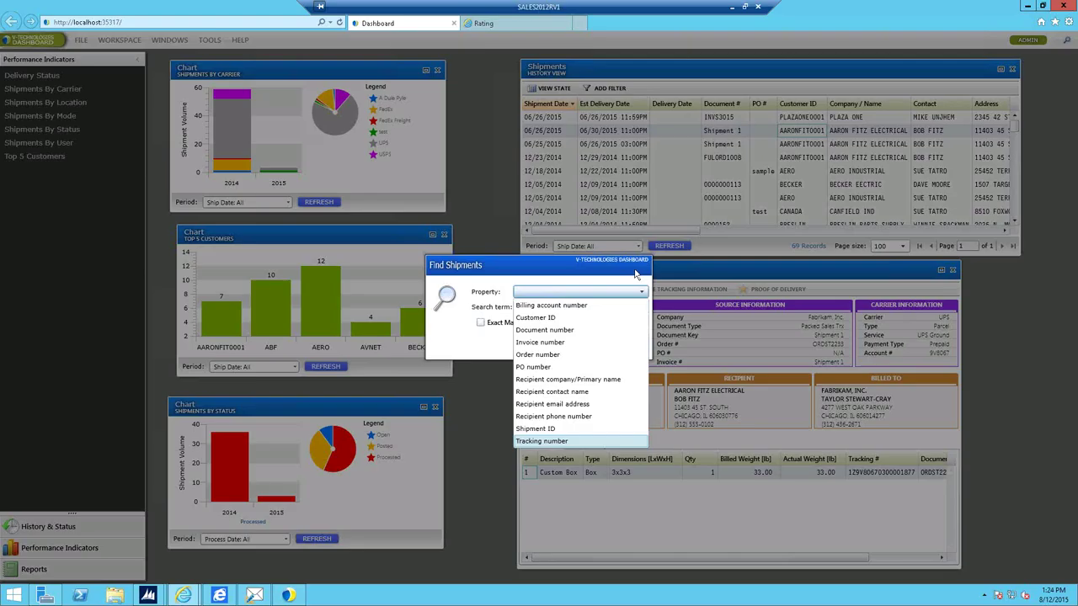
{"action": "key", "text": "Return"}
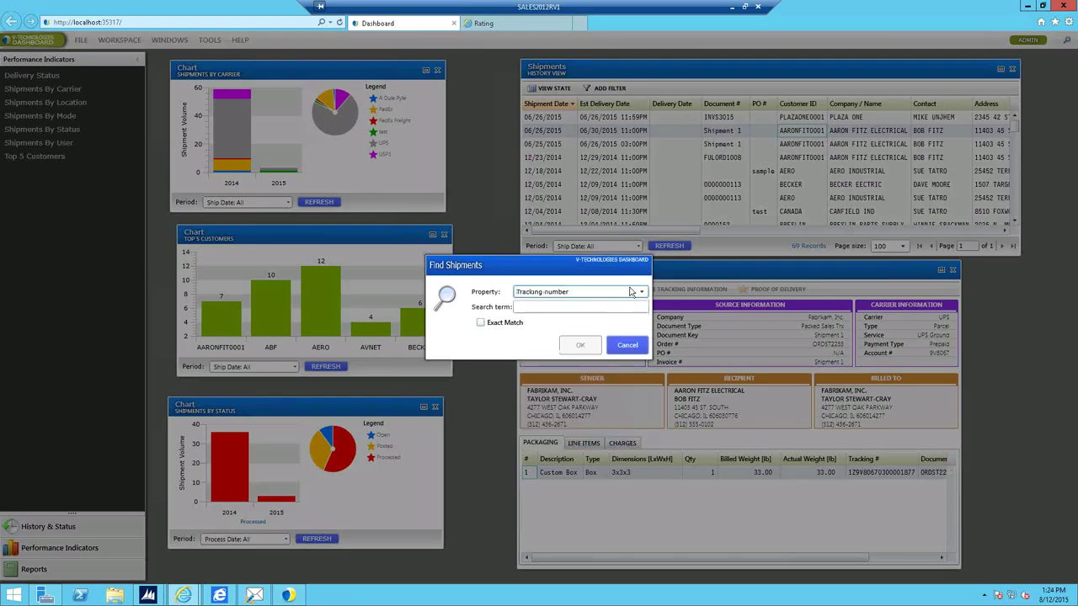
{"action": "left_click", "coordinate": [628, 346]}
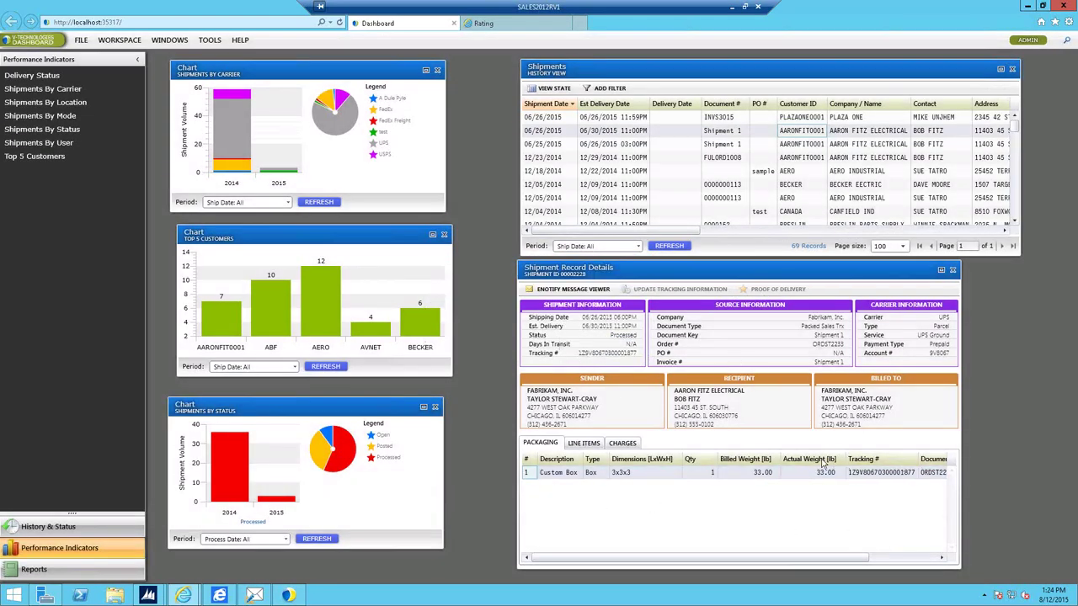
- Review the selected shipment record's line items and charges, and look over the list of available reports
{"action": "left_click", "coordinate": [589, 446]}
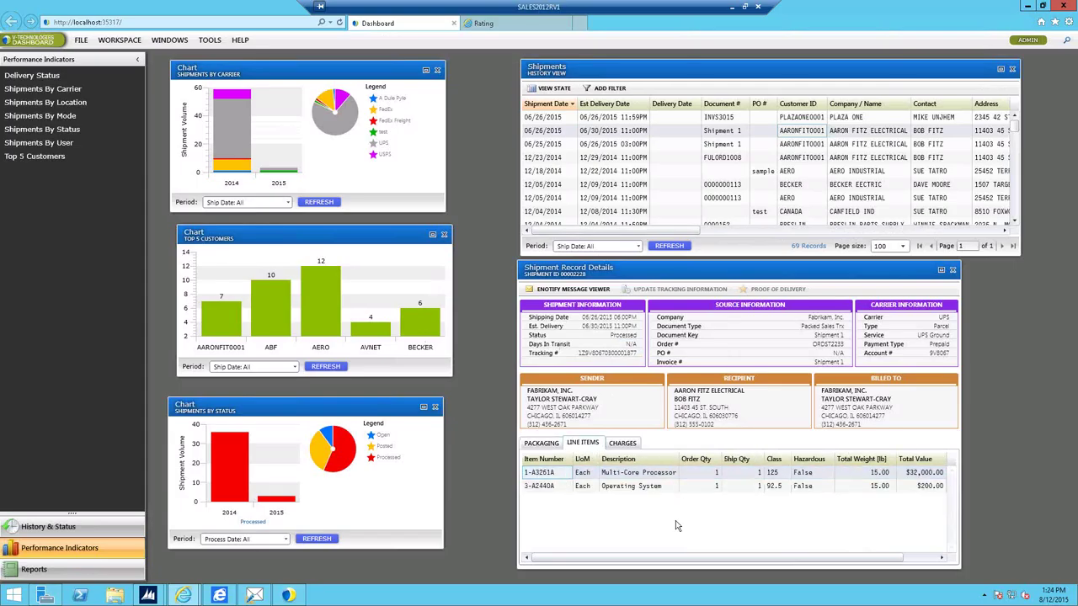
{"action": "left_click", "coordinate": [624, 444]}
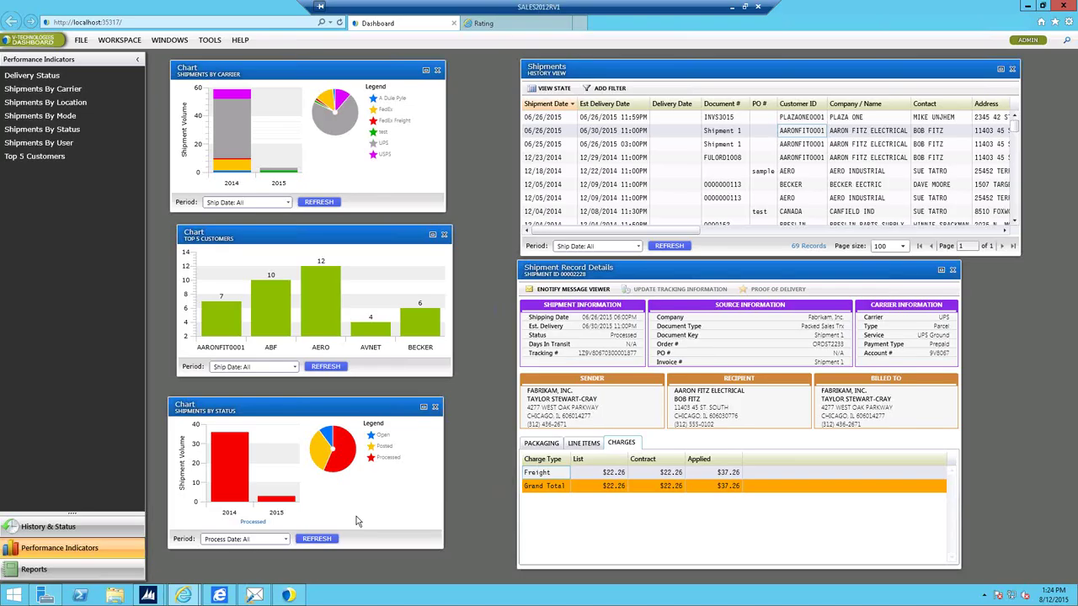
{"action": "left_click", "coordinate": [37, 573]}
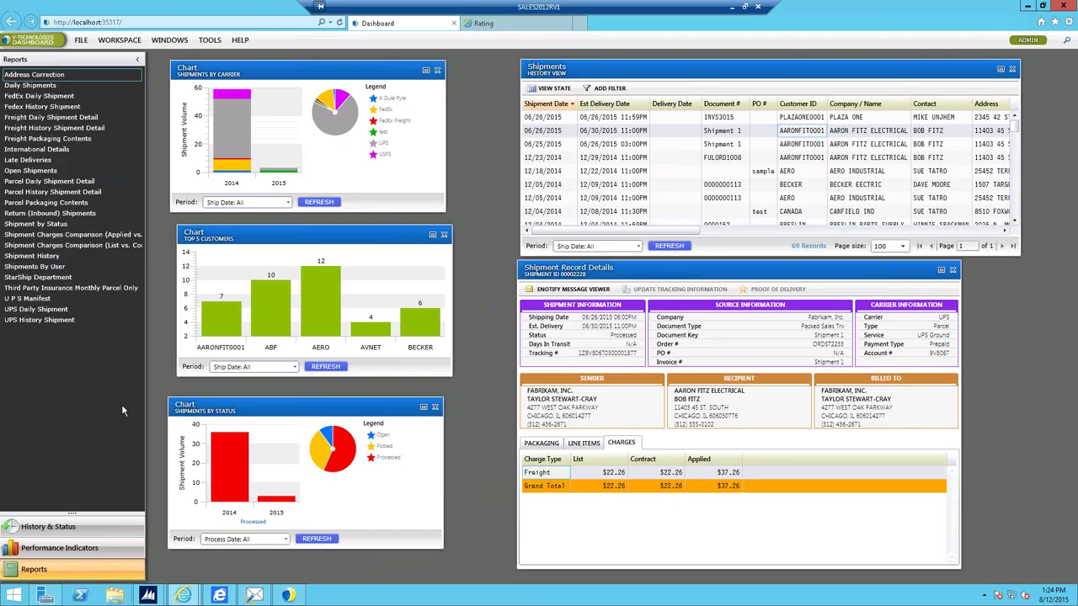
- Switch to the StarShip web Rating page and check the carrier type choices, keeping Both selected
{"action": "left_click", "coordinate": [520, 30]}
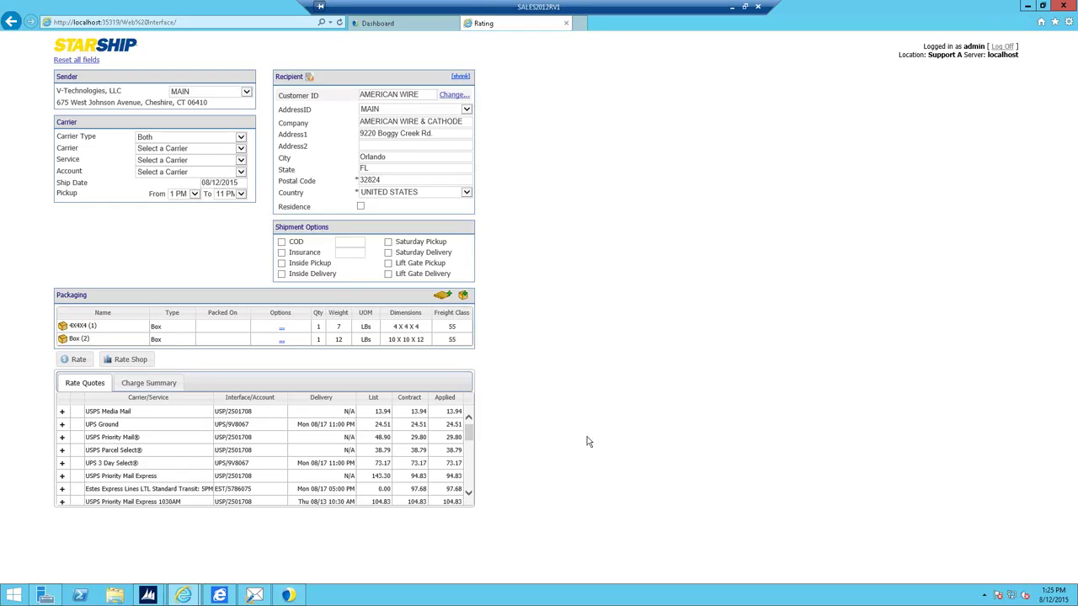
{"action": "left_click", "coordinate": [242, 140]}
{"action": "left_click", "coordinate": [242, 139]}
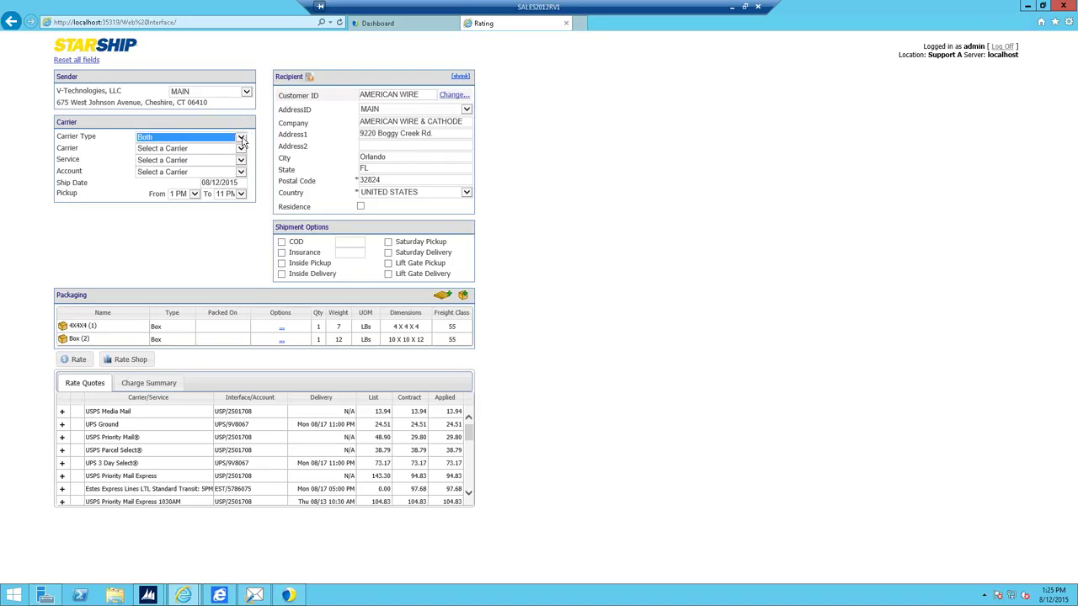